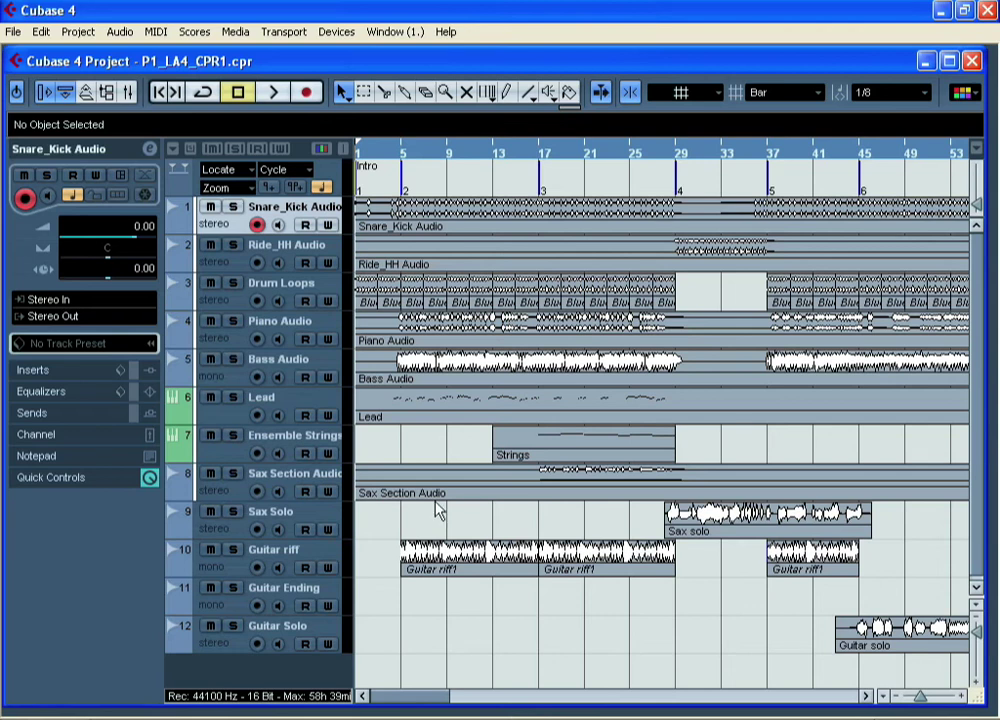
Step: Insert the Compressor effect in the first insert slot of the Bass Audio track
{"action": "left_click", "coordinate": [229, 377]}
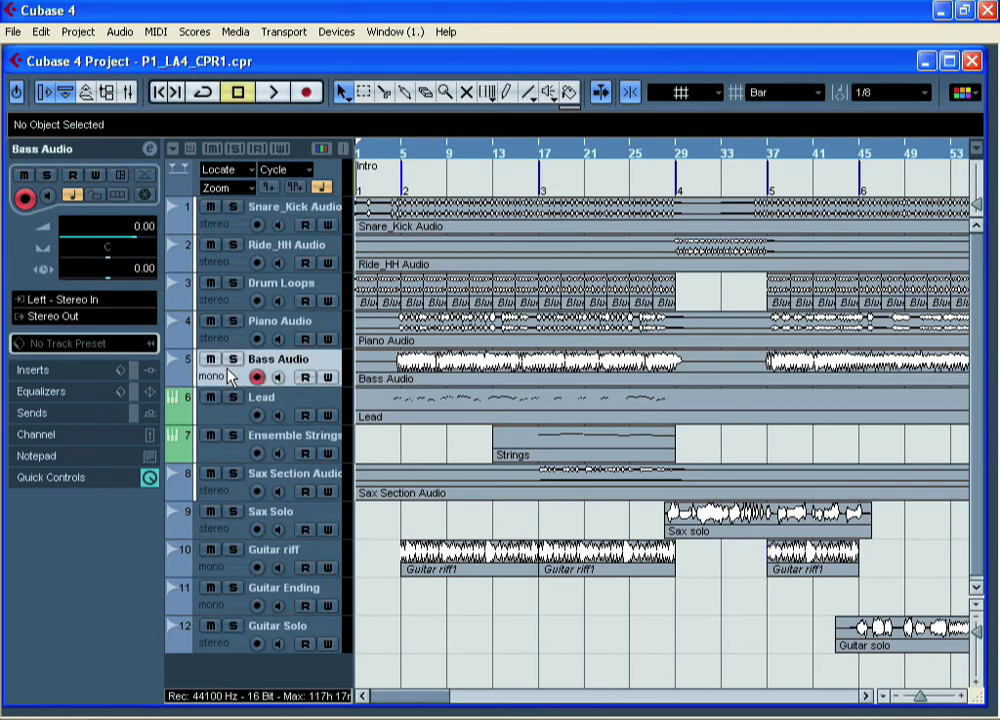
{"action": "left_click", "coordinate": [148, 149]}
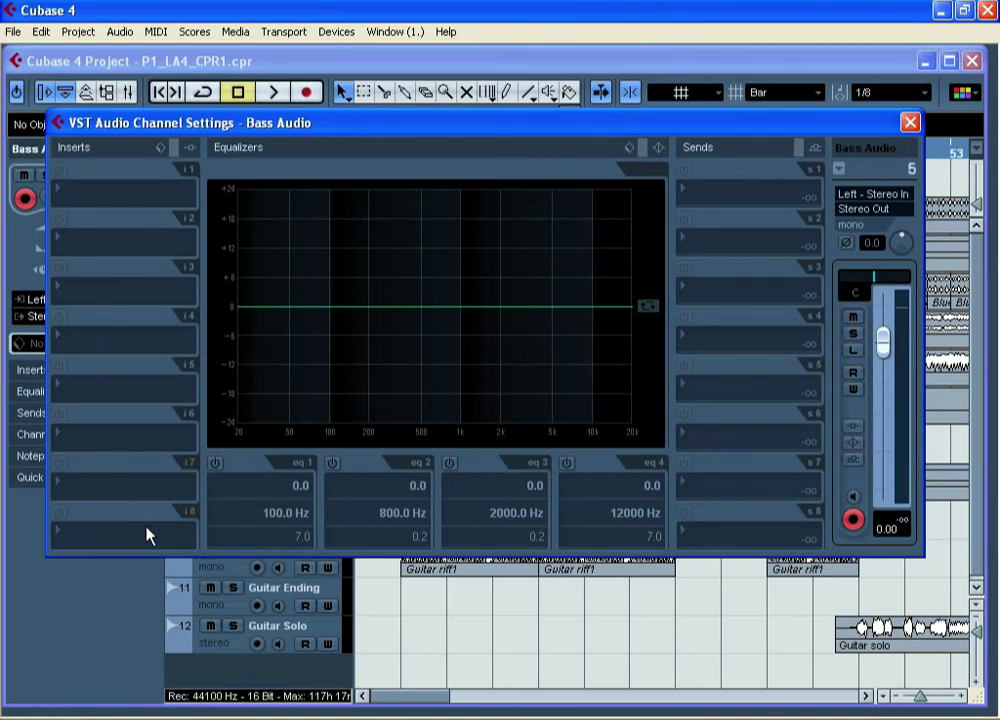
{"action": "left_click", "coordinate": [97, 192]}
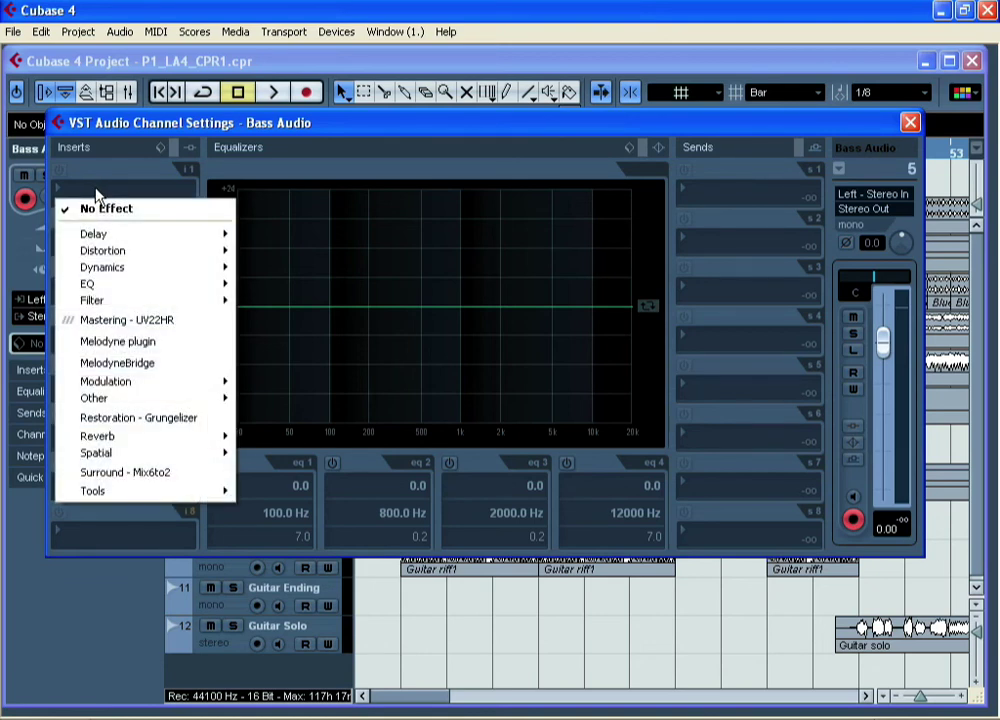
{"action": "mouse_move", "coordinate": [154, 268]}
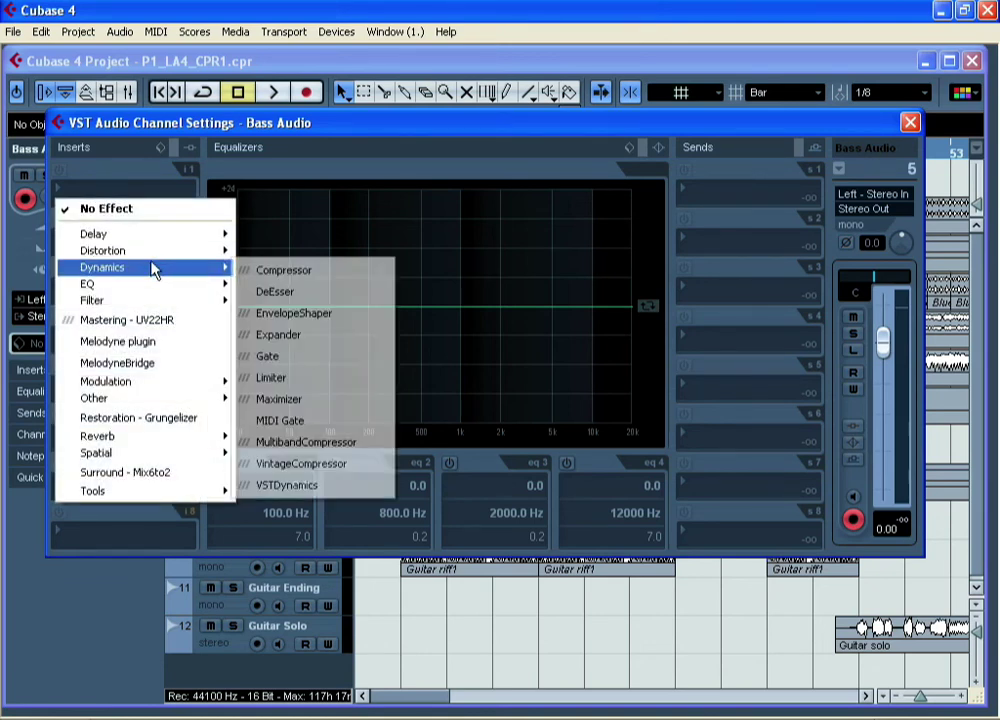
{"action": "left_click", "coordinate": [306, 279]}
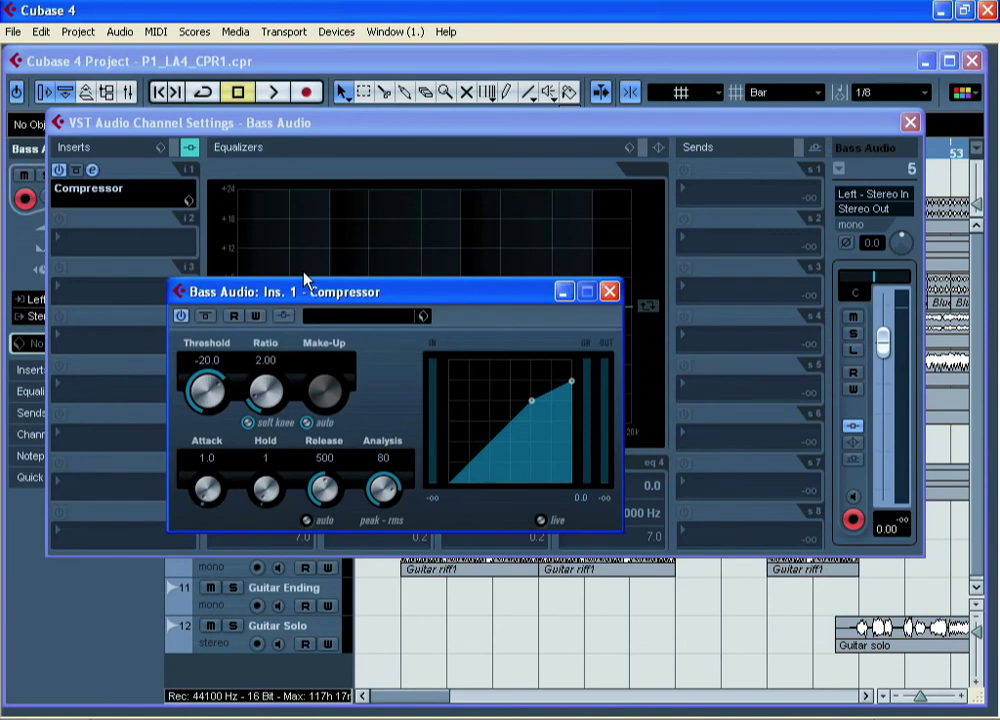
Step: Load the Upright Bass preset in the Bass Audio track's Compressor and close the effect's editor
{"action": "left_click", "coordinate": [370, 325]}
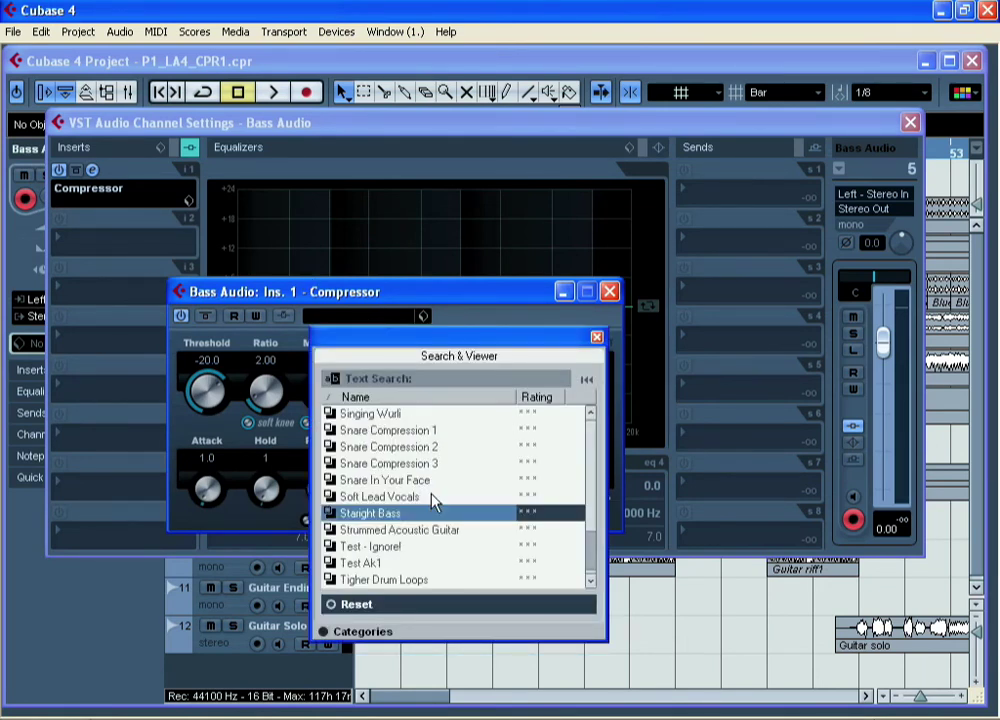
{"action": "scroll", "coordinate": [420, 515], "scroll_direction": "down", "scroll_amount": 1}
{"action": "left_click", "coordinate": [370, 580]}
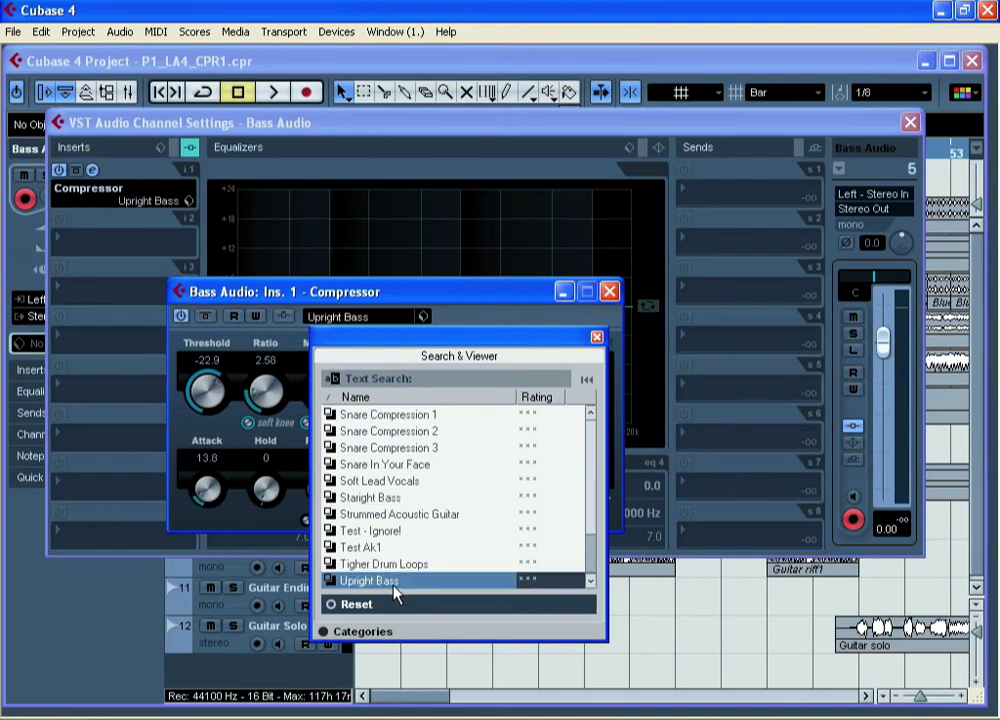
{"action": "left_click", "coordinate": [597, 337]}
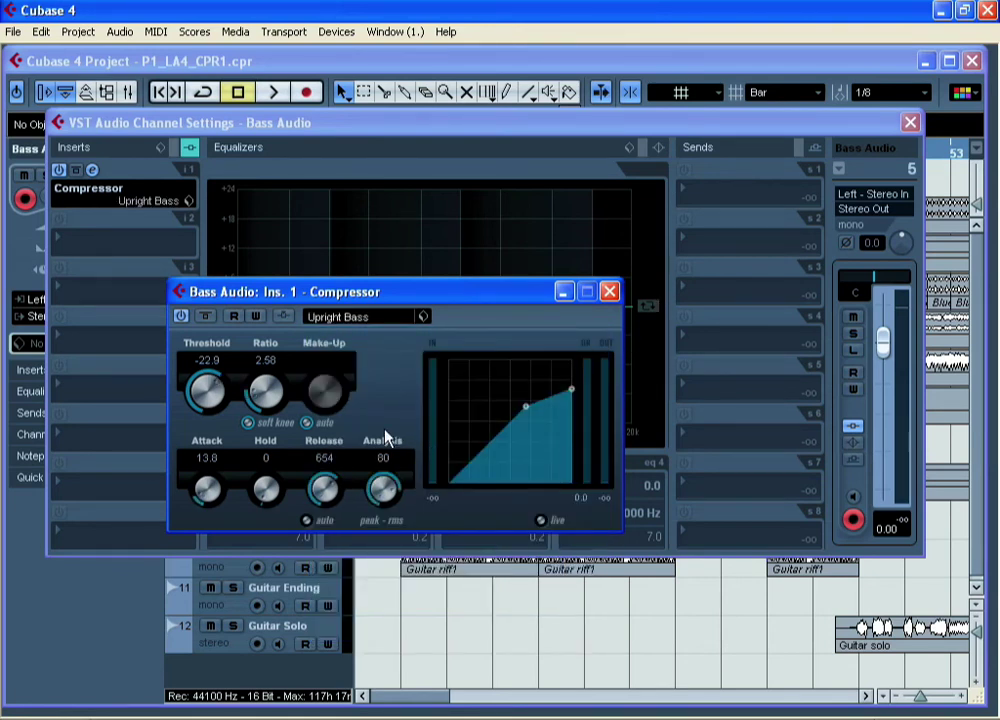
{"action": "left_click_drag", "start_coordinate": [213, 390], "coordinate": [206, 395]}
{"action": "left_click", "coordinate": [612, 291]}
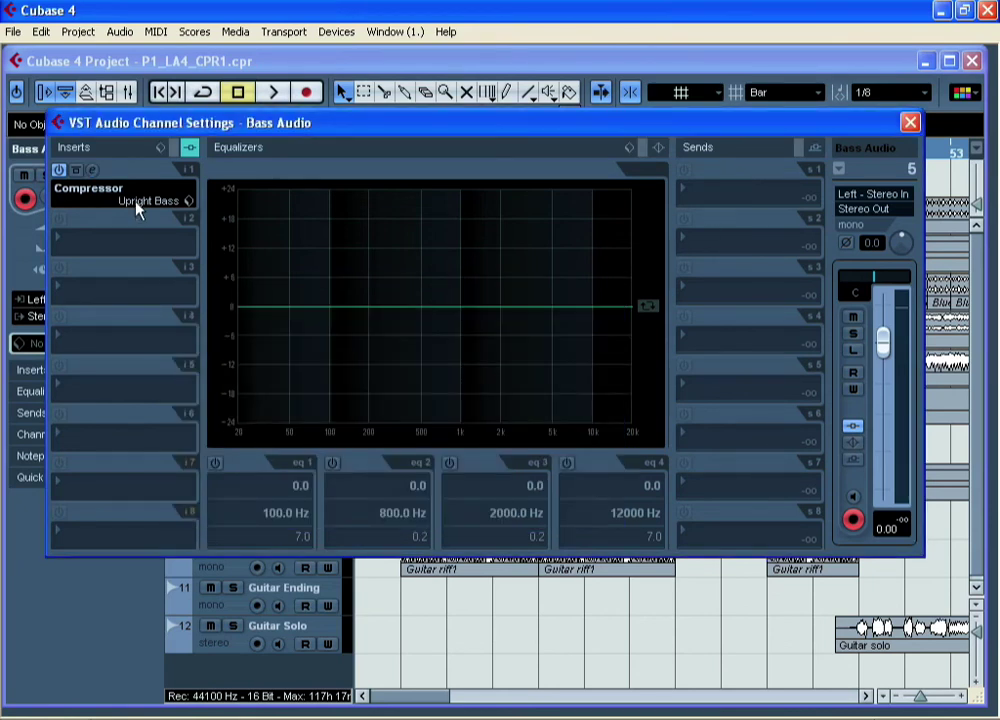
Step: Insert StudioEQ in the second insert slot of the Bass Audio track
{"action": "left_click", "coordinate": [97, 245]}
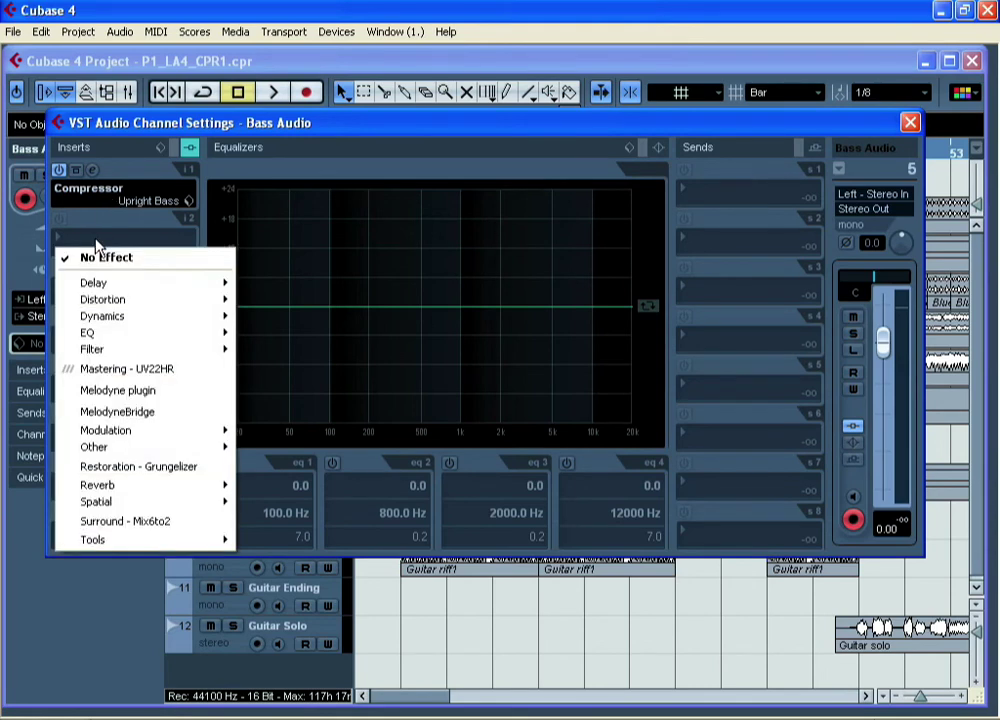
{"action": "mouse_move", "coordinate": [122, 344]}
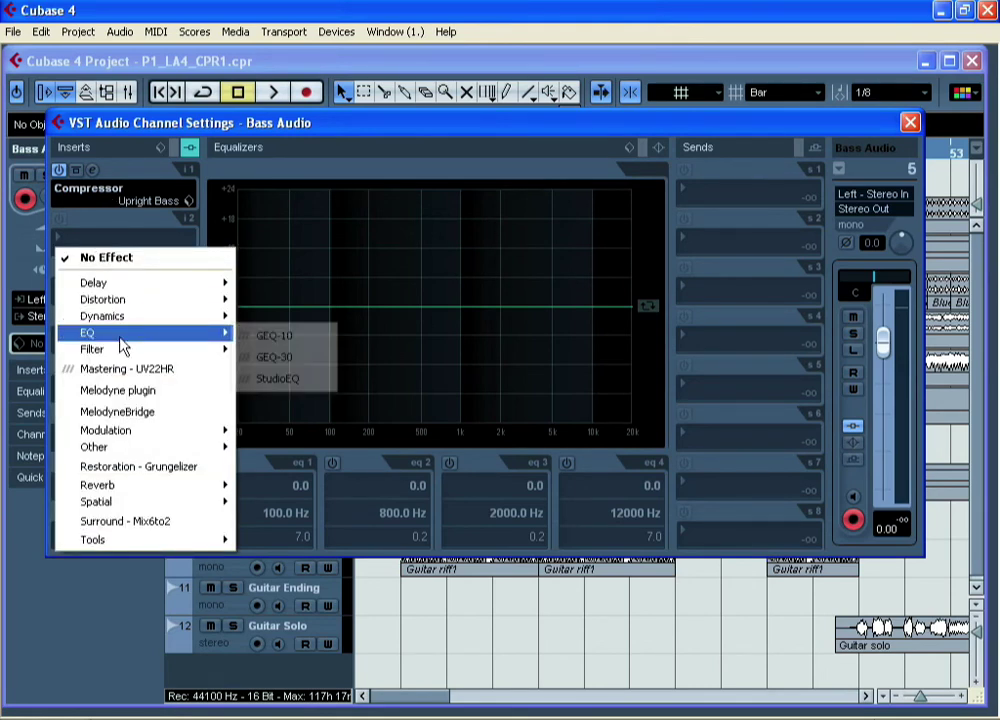
{"action": "left_click", "coordinate": [295, 379]}
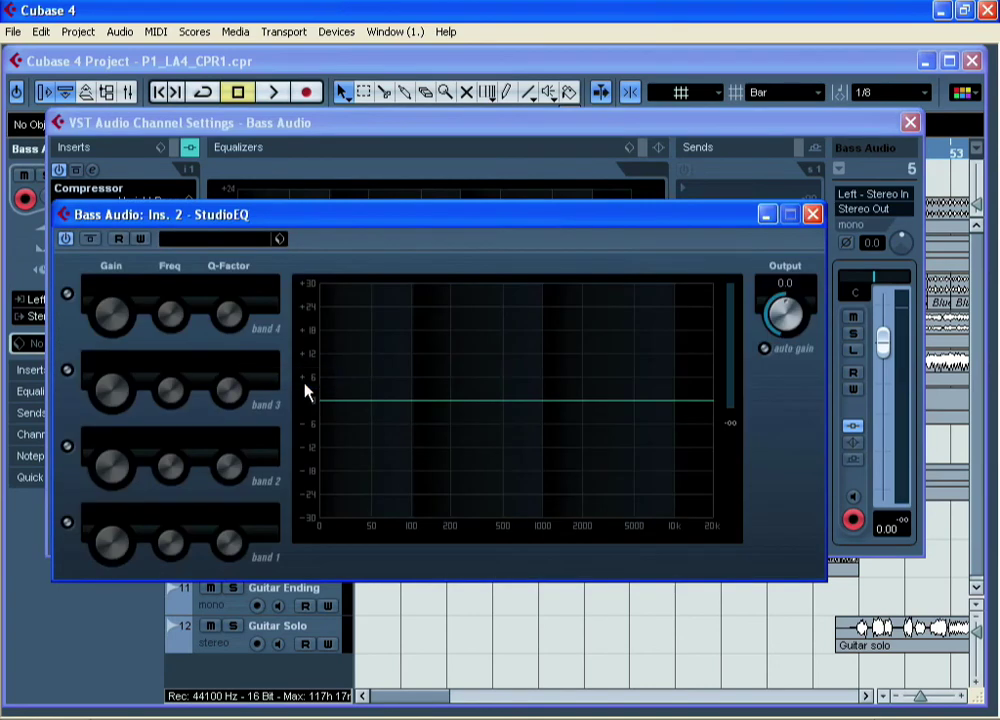
Step: Enable band 1 of the bass StudioEQ, boost it about 10 dB near 98 Hz, and close the editor and channel settings
{"action": "left_click", "coordinate": [67, 524]}
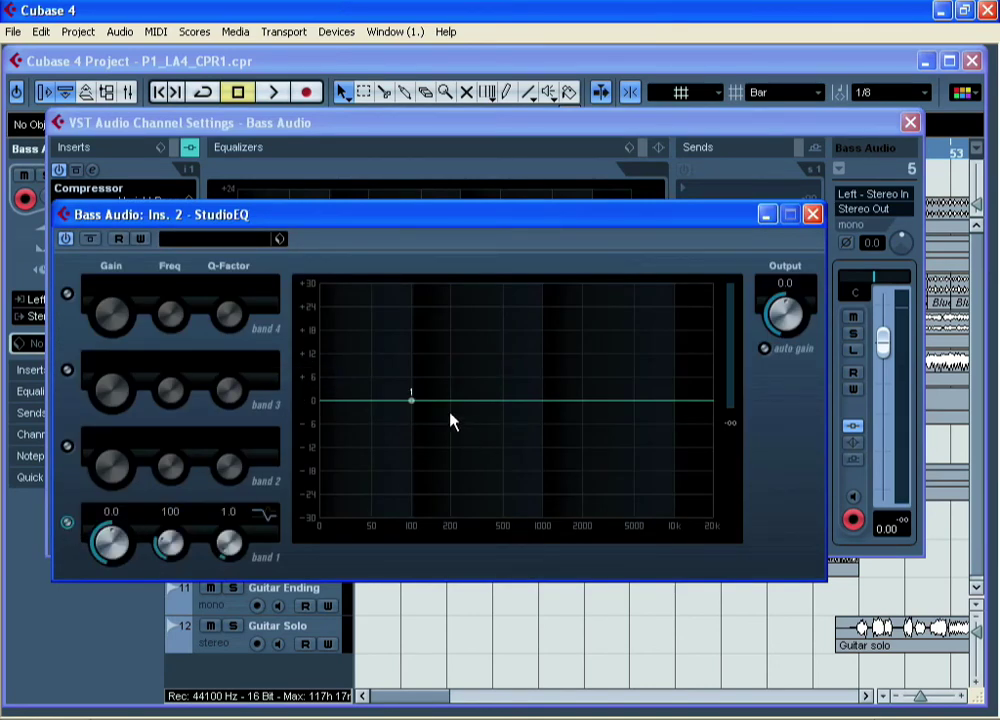
{"action": "left_click_drag", "start_coordinate": [413, 401], "coordinate": [411, 357]}
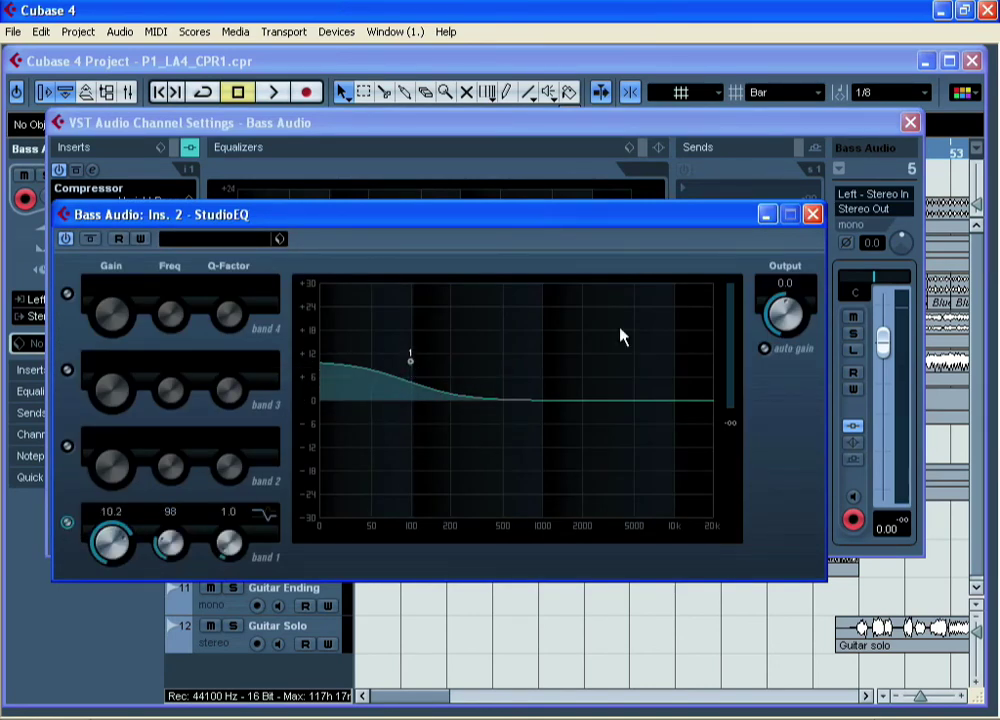
{"action": "left_click", "coordinate": [812, 214]}
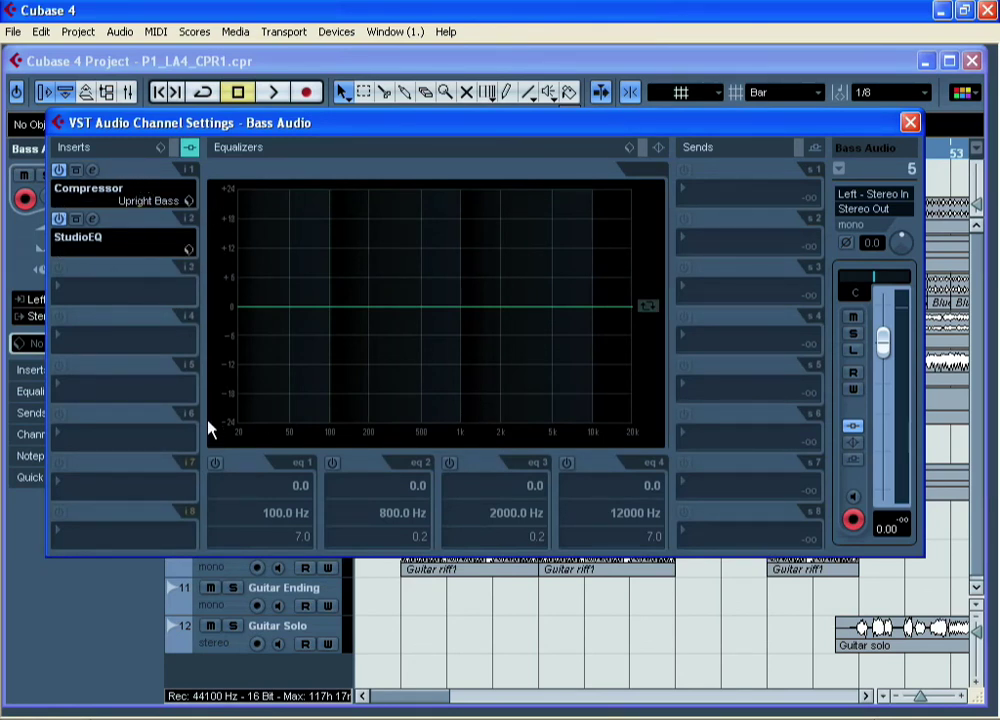
{"action": "left_click", "coordinate": [910, 122]}
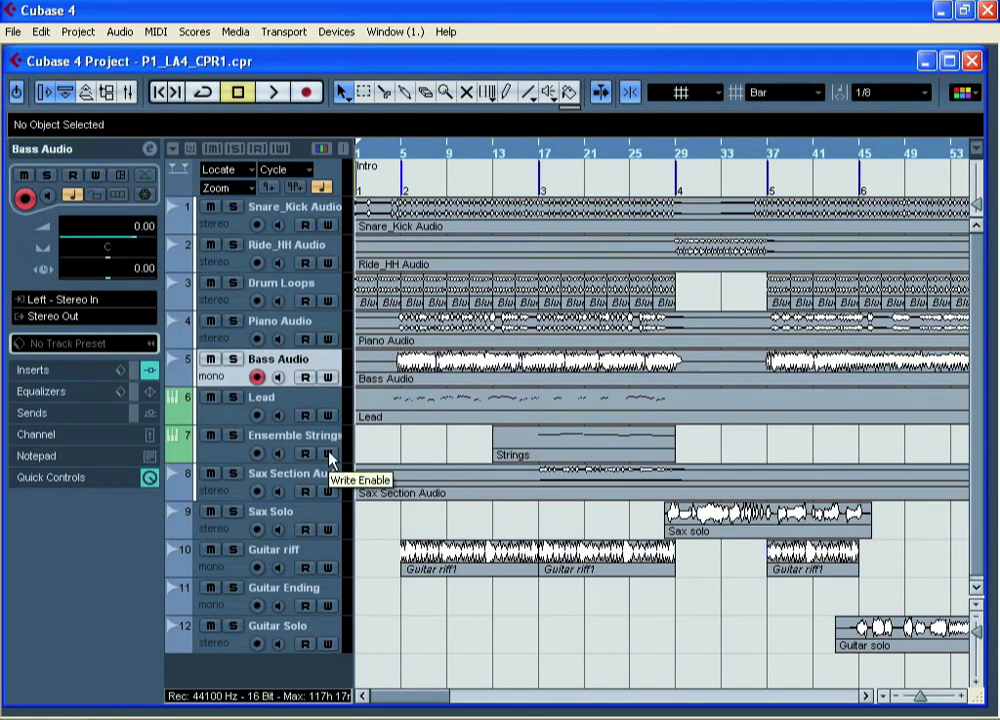
Step: Insert StudioEQ in the first insert slot of the Sax Solo track
{"action": "left_click", "coordinate": [225, 533]}
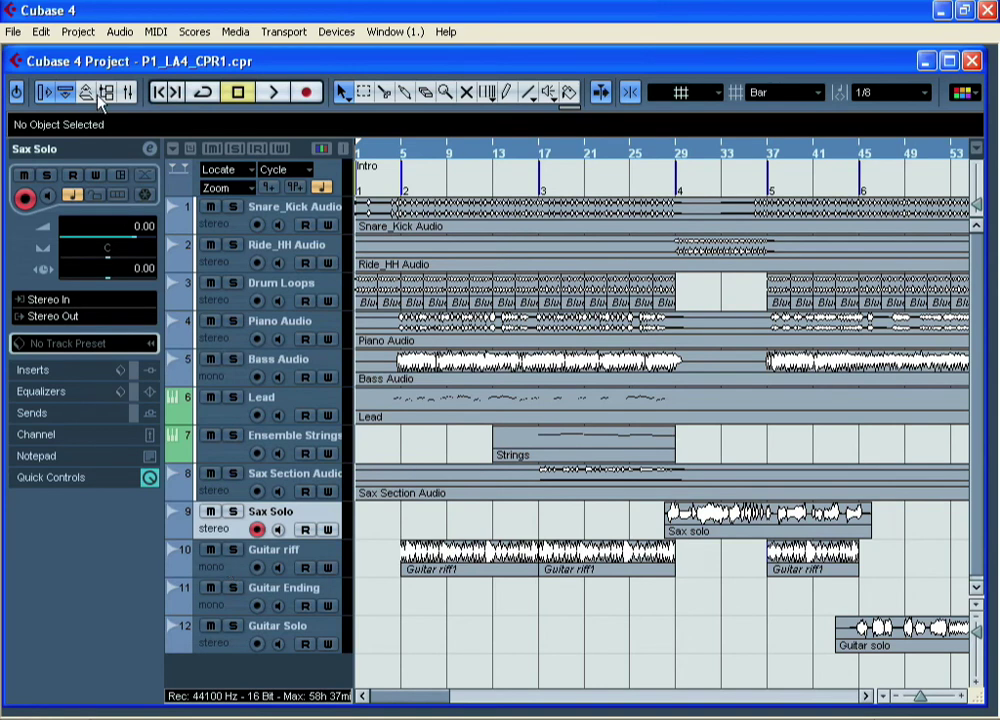
{"action": "left_click", "coordinate": [150, 148]}
{"action": "left_click", "coordinate": [101, 195]}
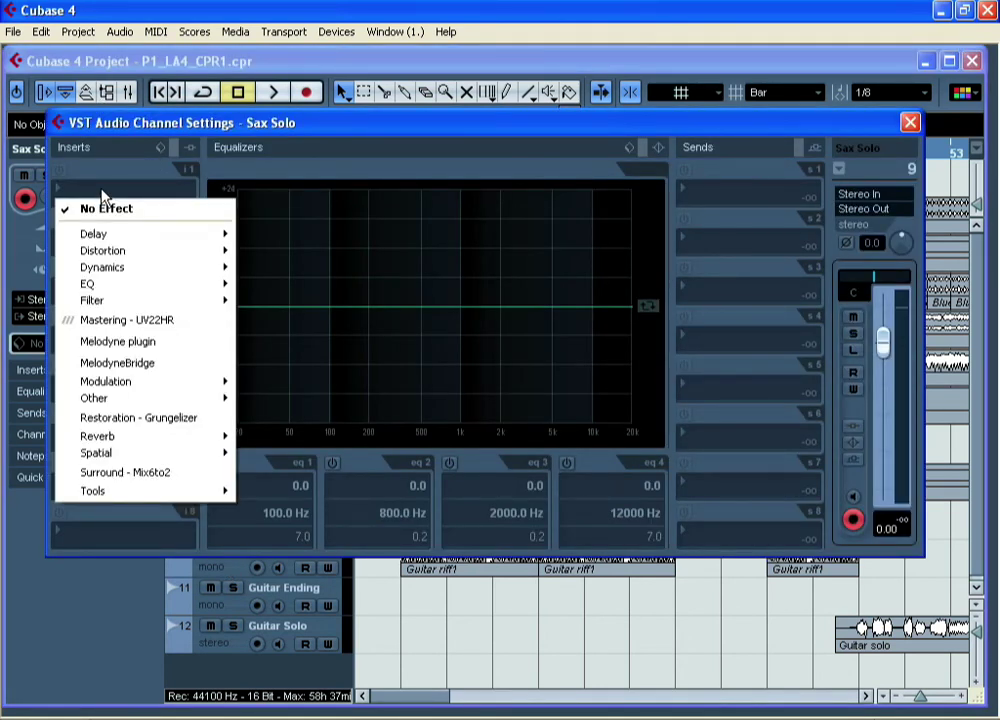
{"action": "mouse_move", "coordinate": [135, 285]}
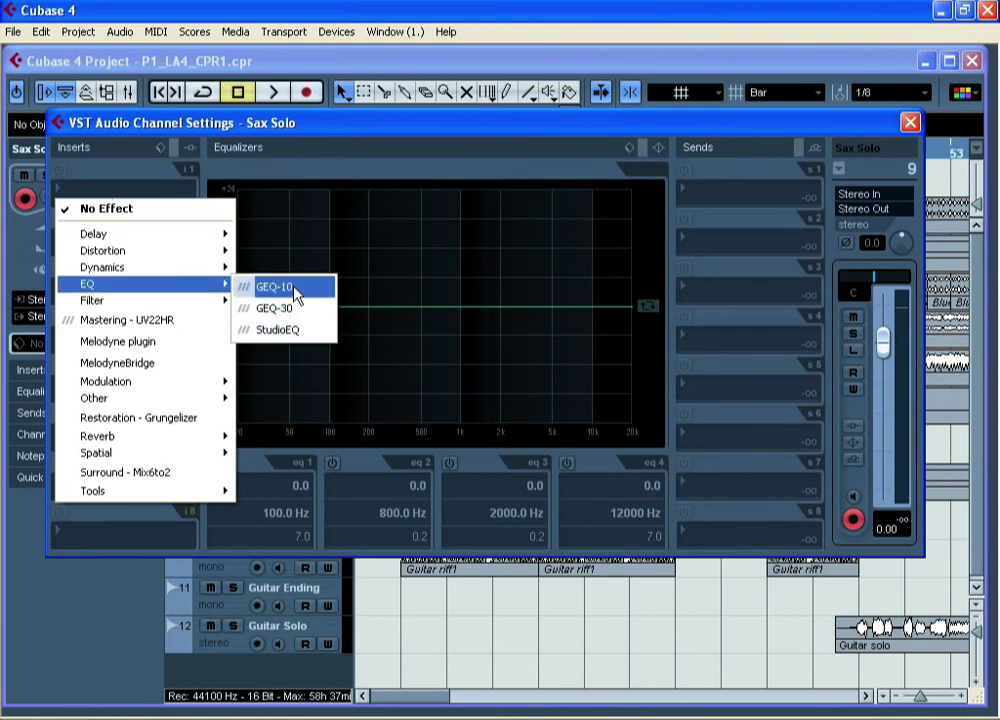
{"action": "left_click", "coordinate": [295, 331]}
Step: Enable StudioEQ bands 4 and 3, boosting band 3 about 6.7 dB near 4367 Hz and band 4 about 5.6 dB near 11572 Hz
{"action": "left_click", "coordinate": [130, 288]}
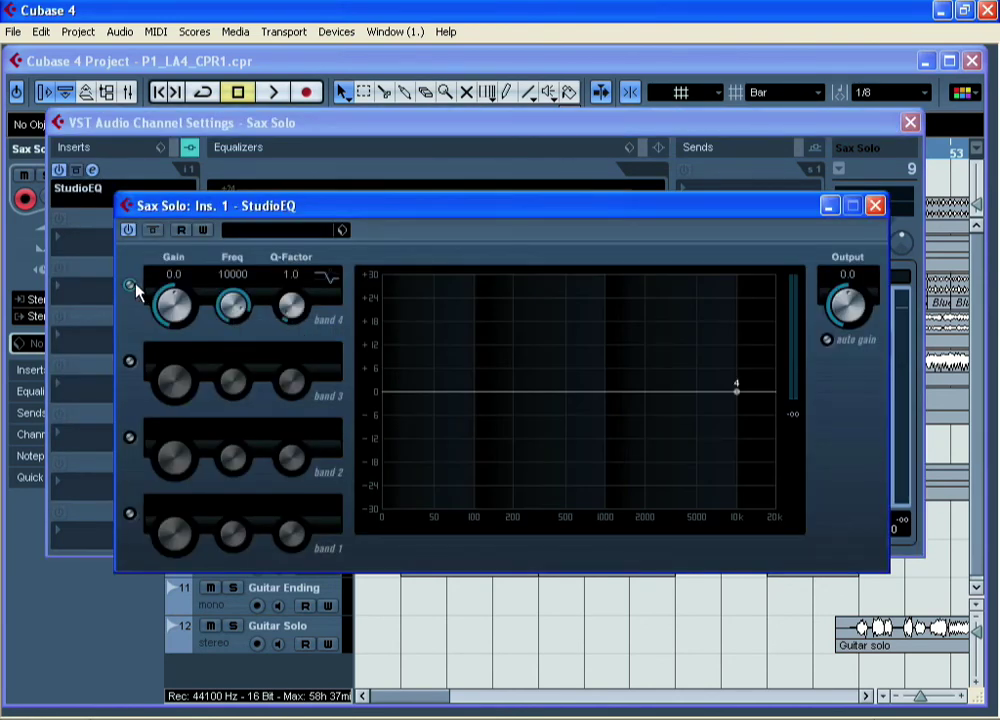
{"action": "left_click", "coordinate": [129, 361]}
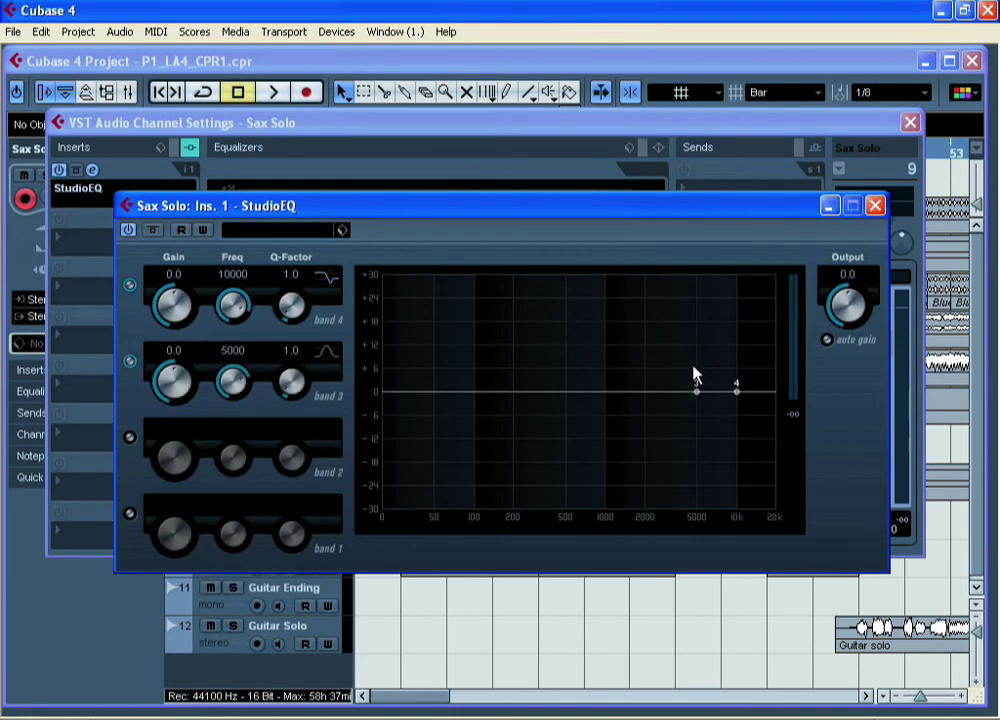
{"action": "left_click_drag", "start_coordinate": [694, 393], "coordinate": [745, 379]}
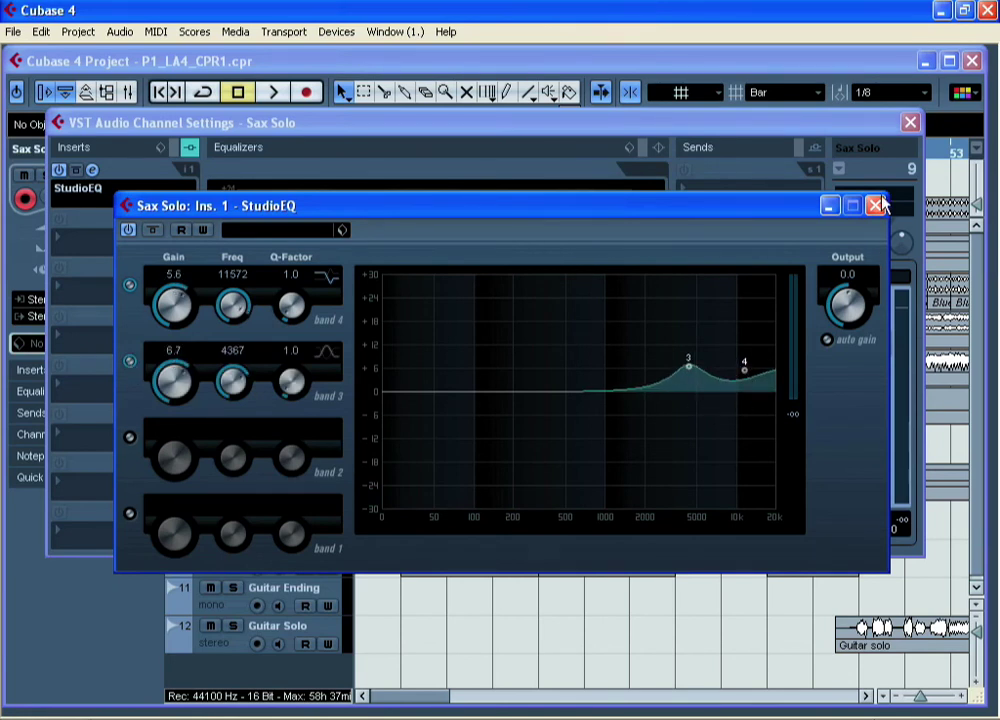
{"action": "left_click", "coordinate": [876, 205]}
Step: Insert StereoDelay in the Sax Solo track's second insert slot, keep its default settings, and close the channel settings
{"action": "left_click", "coordinate": [85, 246]}
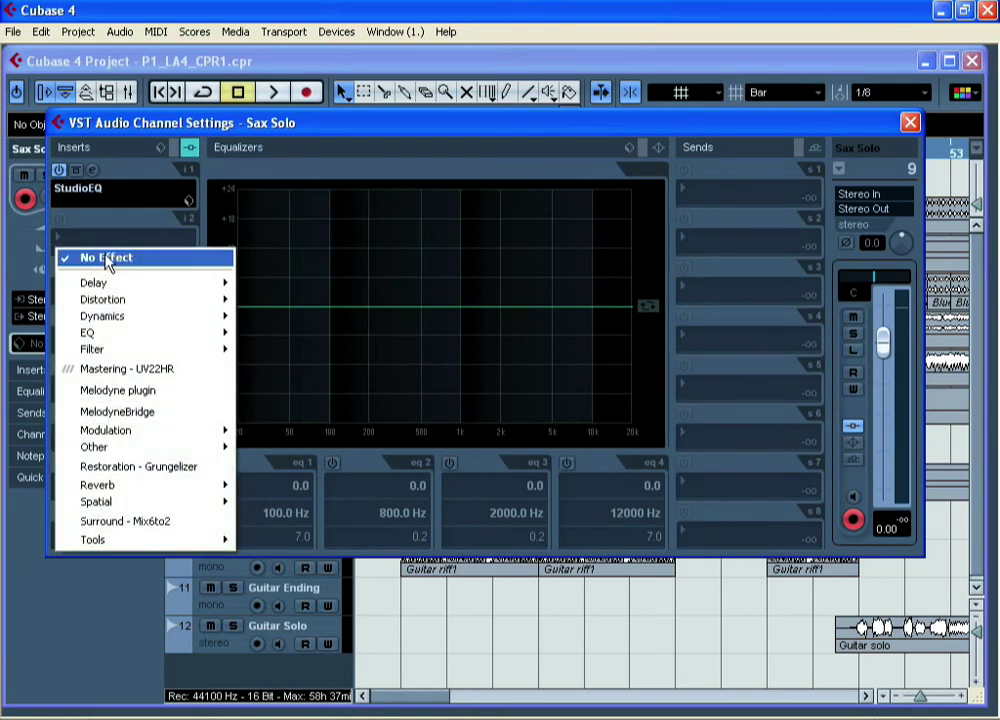
{"action": "mouse_move", "coordinate": [108, 285]}
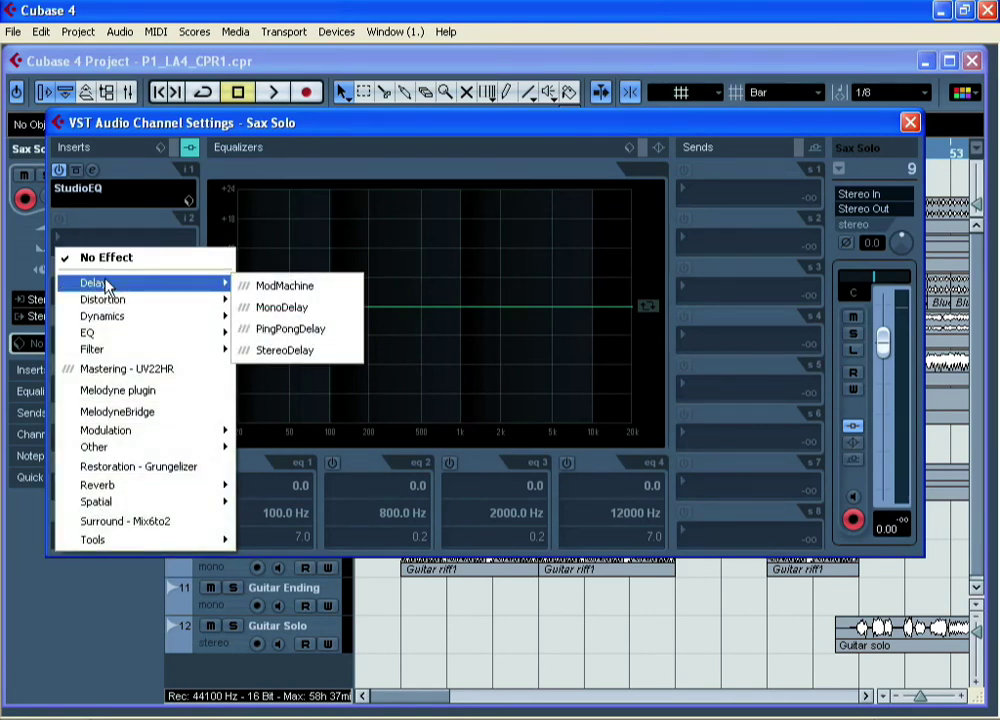
{"action": "left_click", "coordinate": [285, 352]}
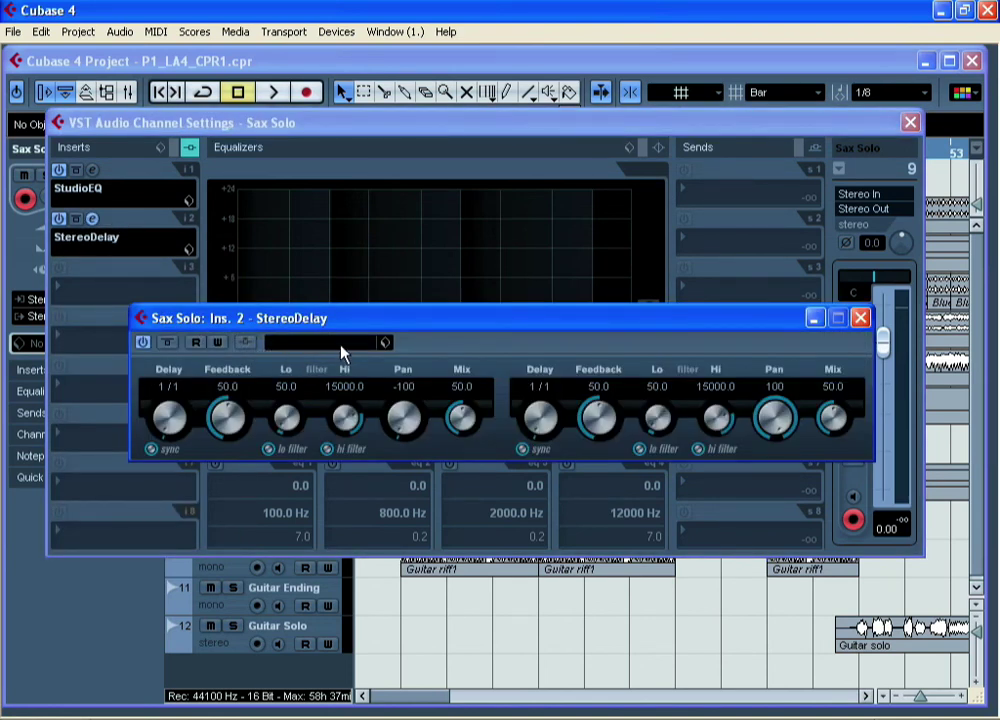
{"action": "left_click", "coordinate": [860, 318]}
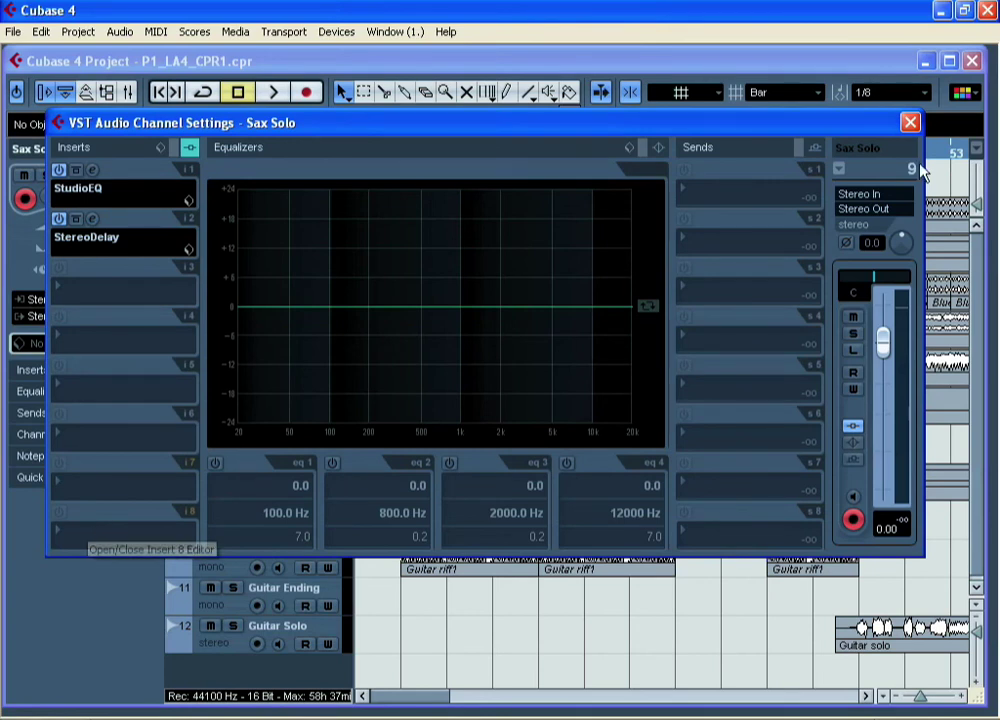
{"action": "left_click", "coordinate": [910, 122]}
Step: Play the project from bar 29 and open the Sax Solo track's channel settings
{"action": "left_click", "coordinate": [677, 156]}
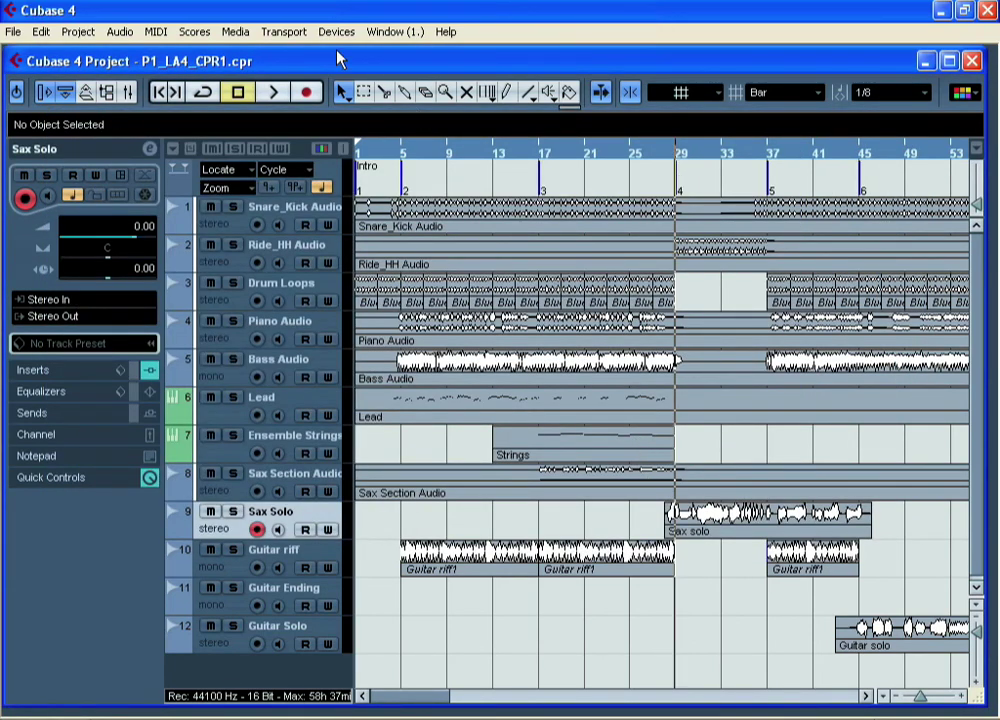
{"action": "left_click", "coordinate": [273, 92]}
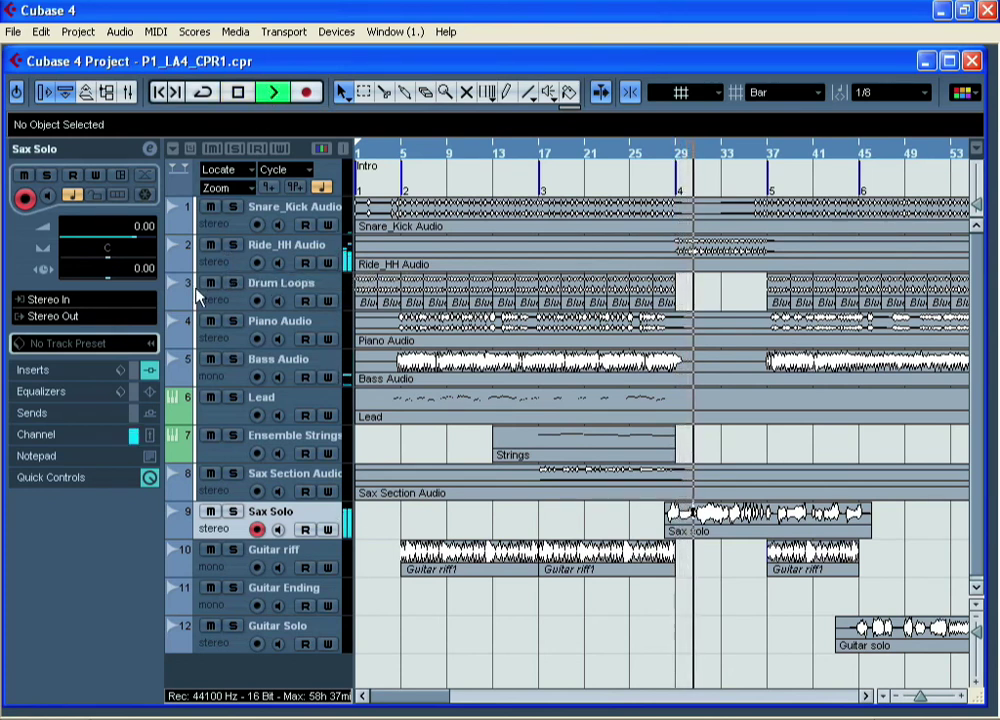
{"action": "left_click", "coordinate": [149, 148]}
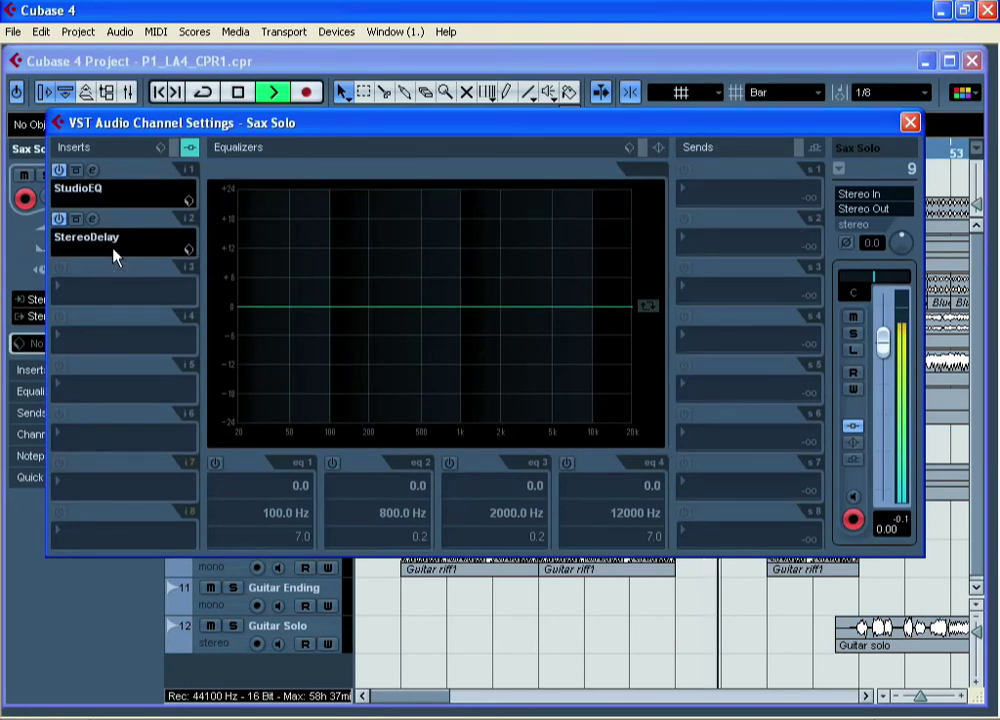
Step: Toggle StereoDelay on the Sax Solo track during playback to compare the sound, leave it switched off, and stop playback
{"action": "left_click", "coordinate": [59, 219]}
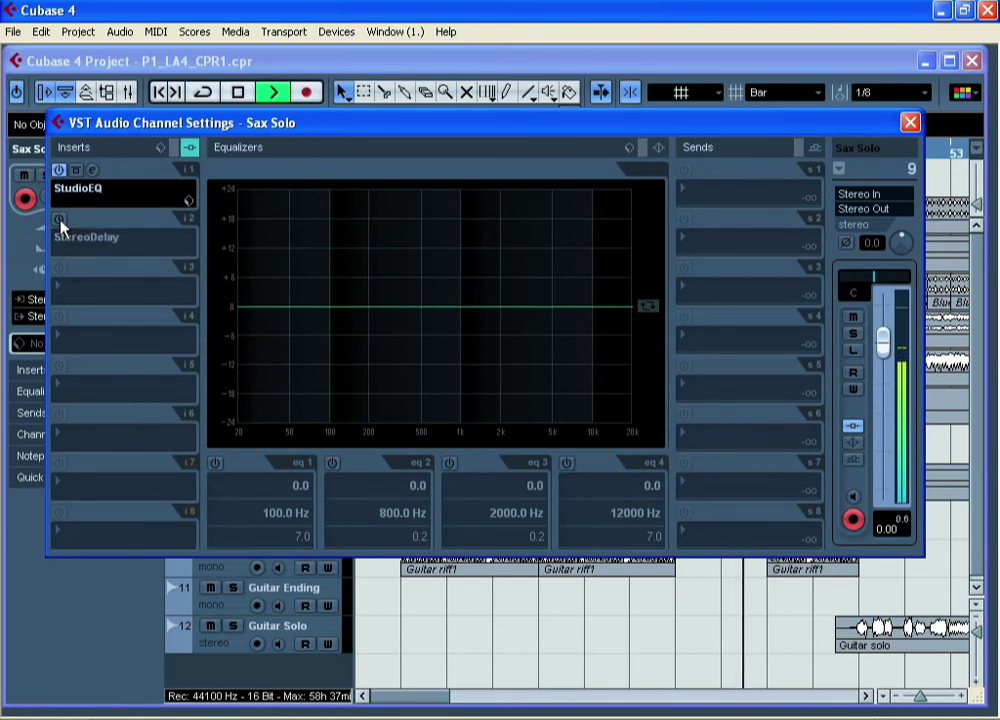
{"action": "left_click", "coordinate": [60, 220]}
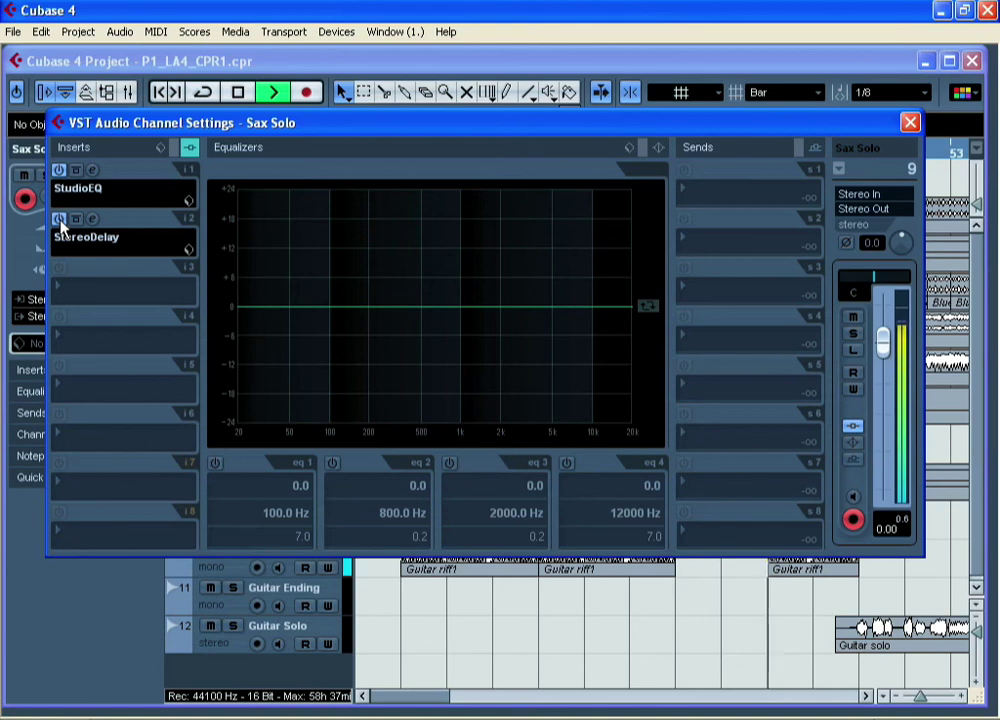
{"action": "left_click", "coordinate": [59, 220]}
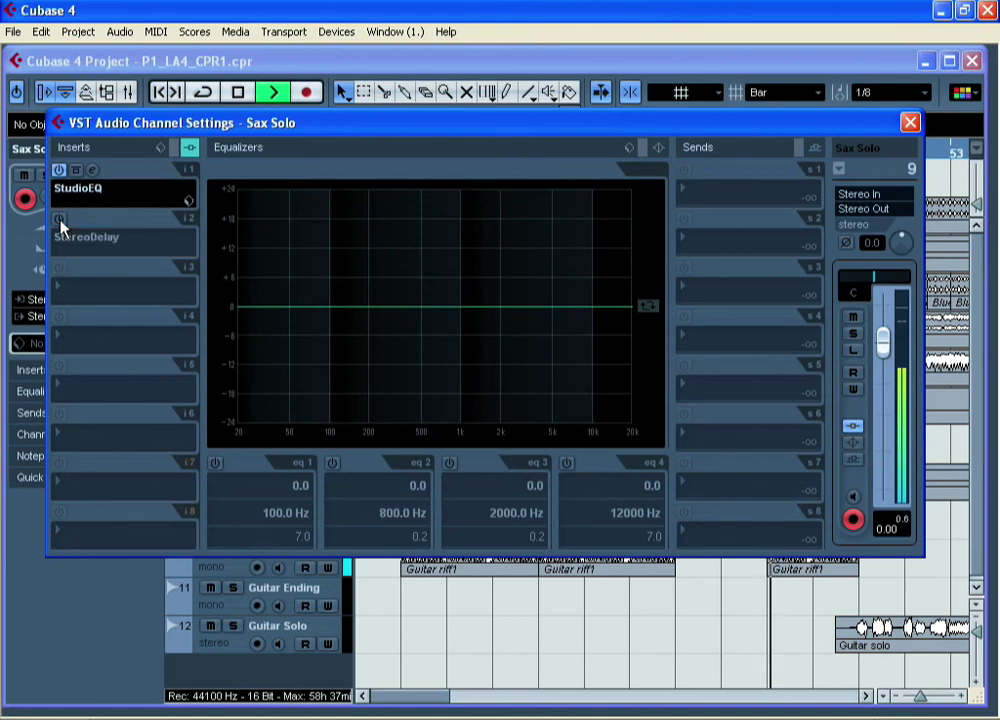
{"action": "left_click", "coordinate": [910, 122]}
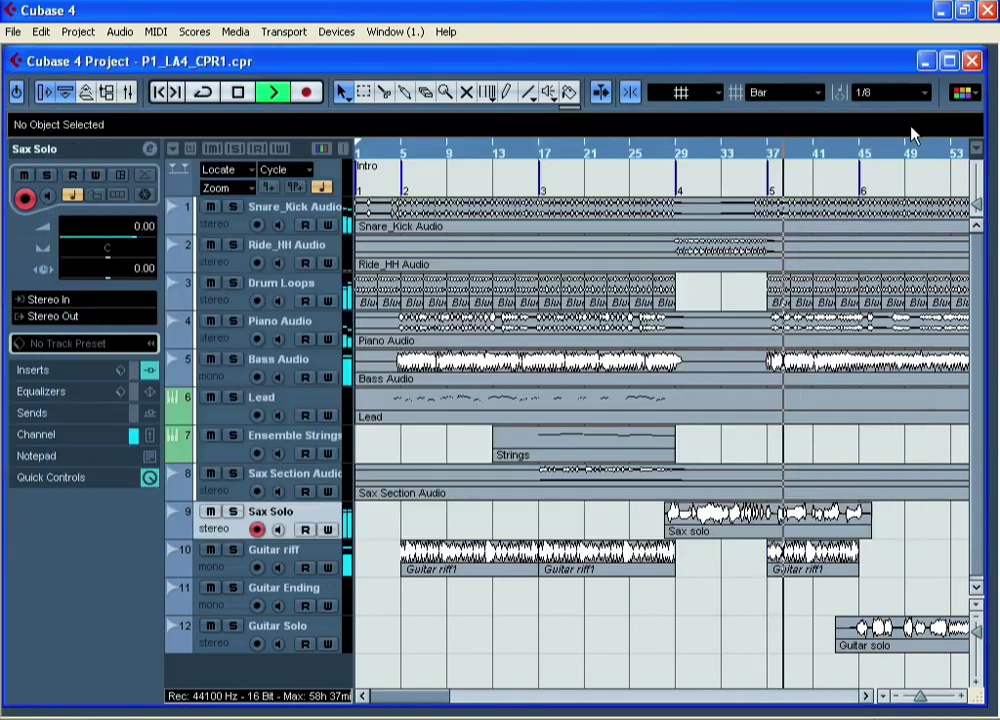
{"action": "left_click", "coordinate": [240, 96]}
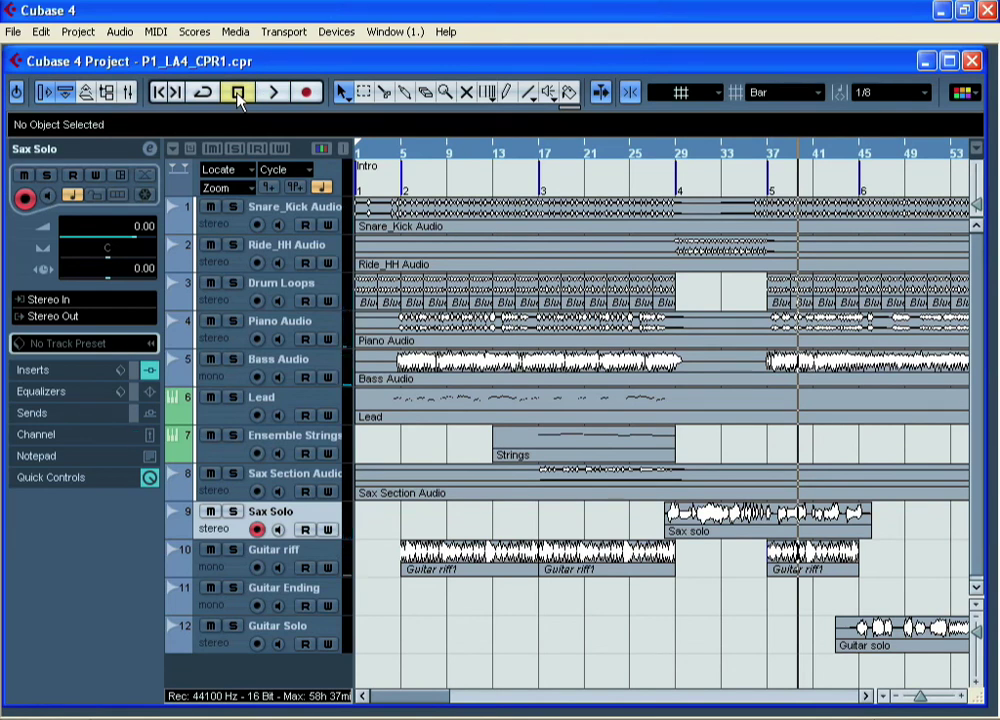
Step: Review the Sax Solo track's insert slots in its channel settings, then close them
{"action": "left_click", "coordinate": [148, 149]}
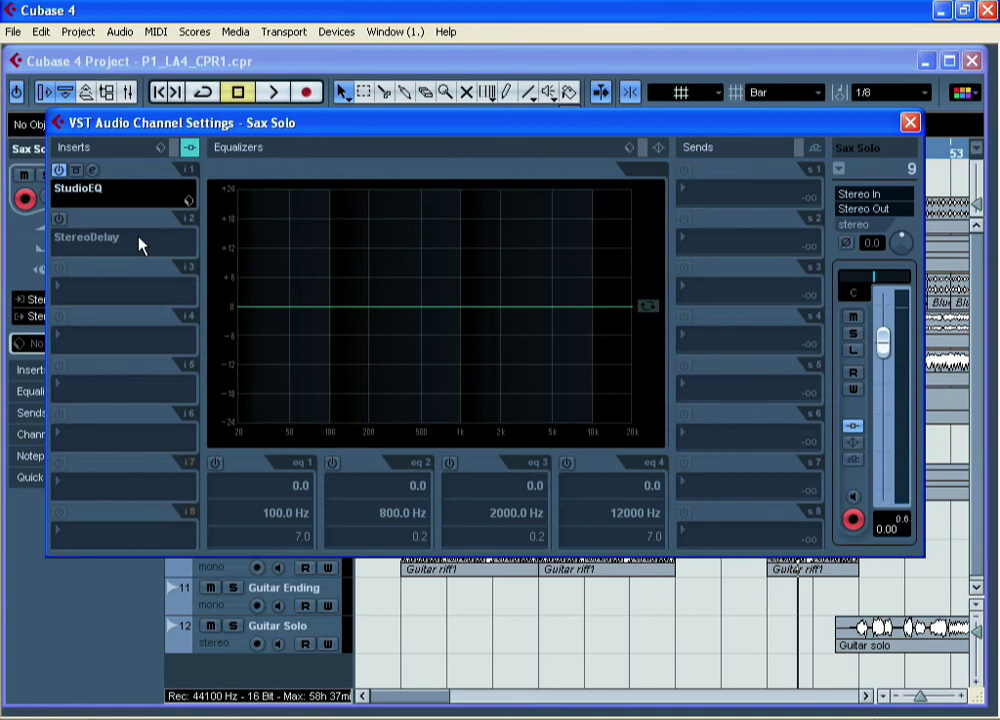
{"action": "left_click", "coordinate": [910, 122]}
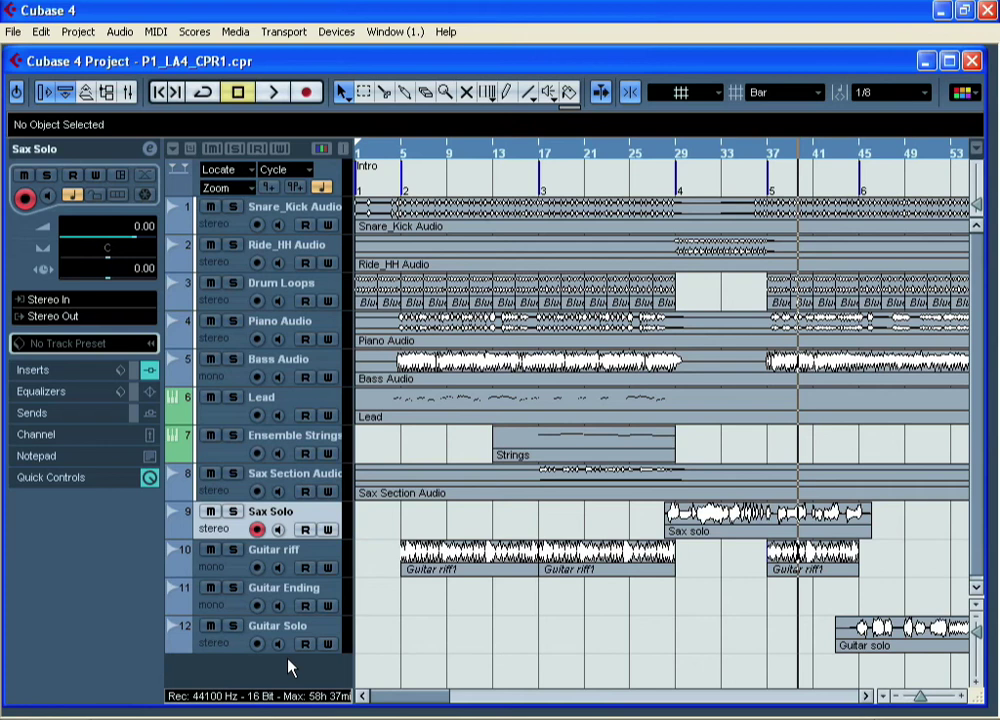
Step: Add a stereo FX channel track below Guitar Solo with RoomWorks as its effect
{"action": "left_click", "coordinate": [233, 650]}
{"action": "right_click", "coordinate": [232, 651]}
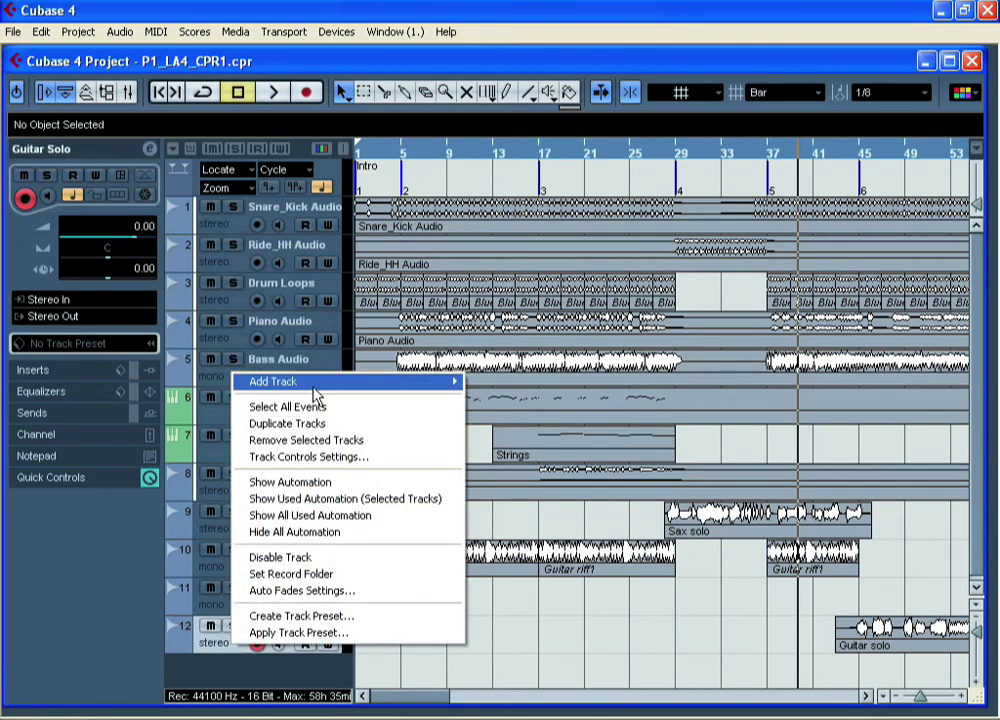
{"action": "mouse_move", "coordinate": [316, 384]}
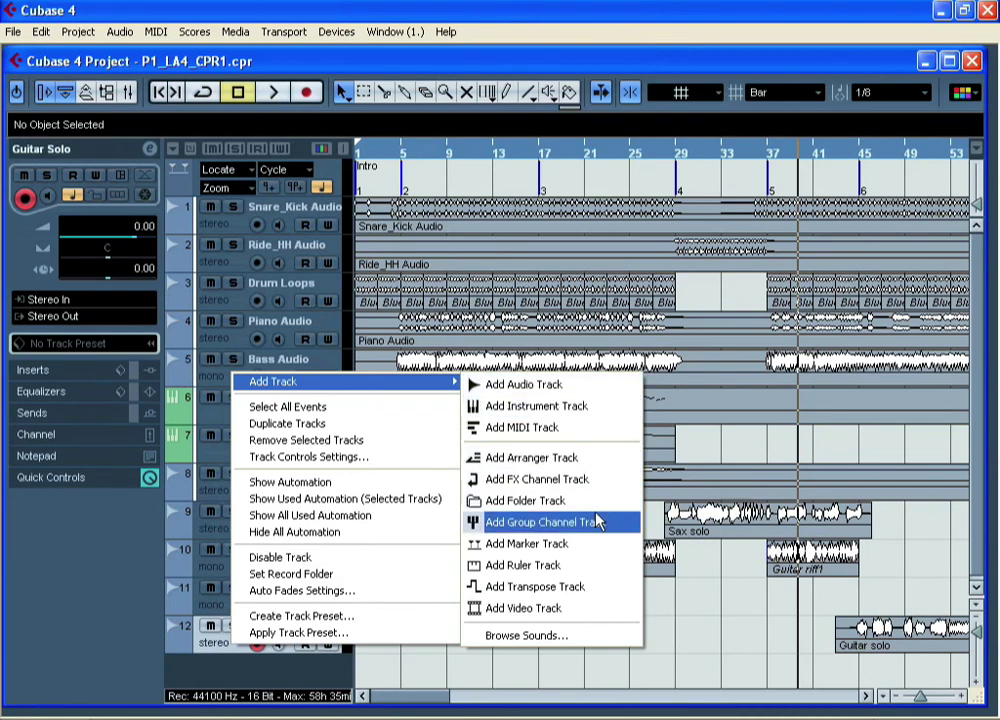
{"action": "left_click", "coordinate": [596, 484]}
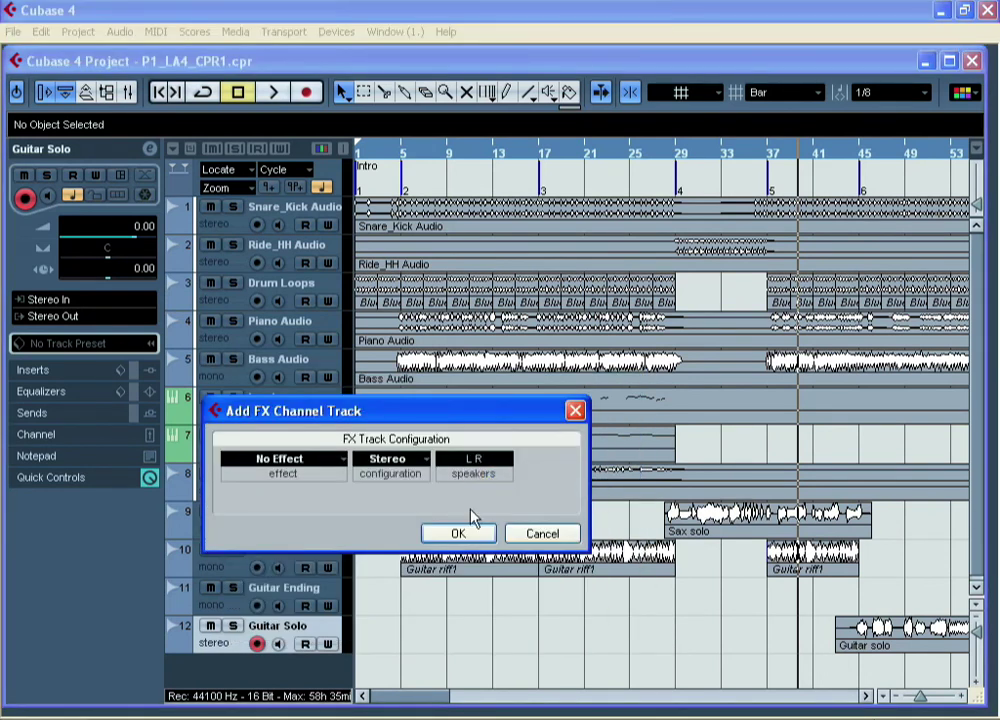
{"action": "left_click", "coordinate": [339, 464]}
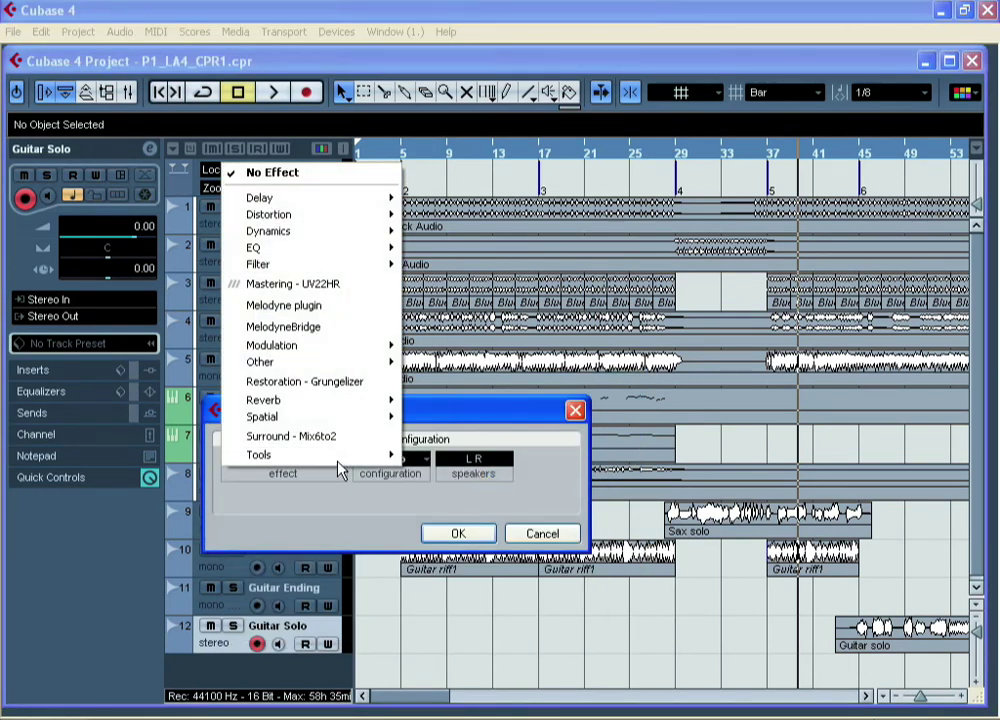
{"action": "mouse_move", "coordinate": [337, 402]}
{"action": "left_click", "coordinate": [505, 404]}
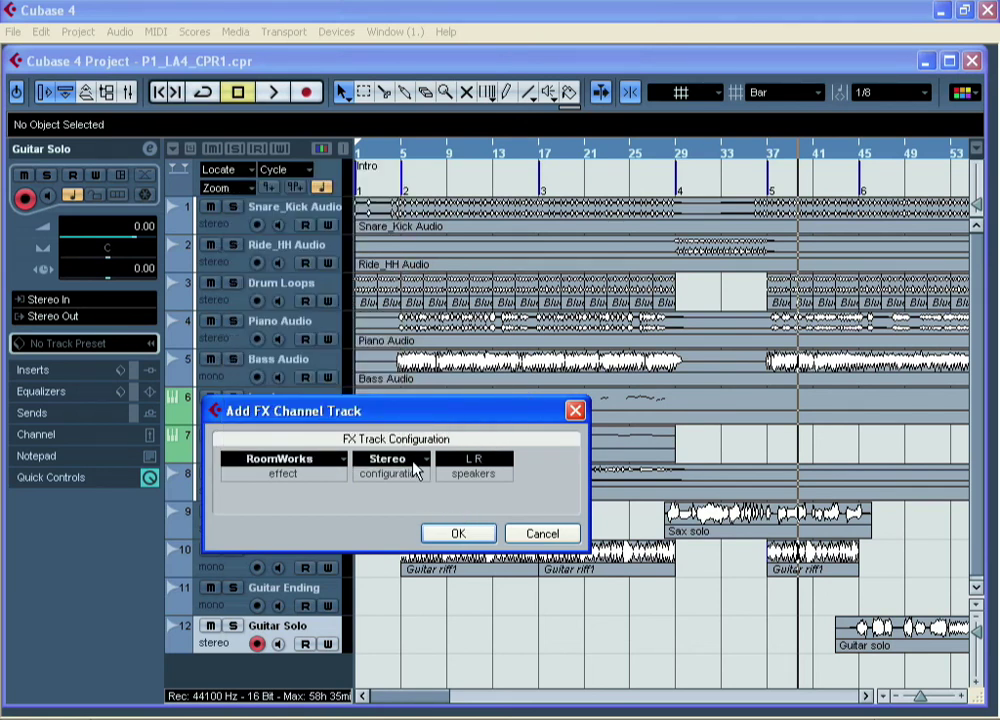
{"action": "left_click", "coordinate": [458, 533]}
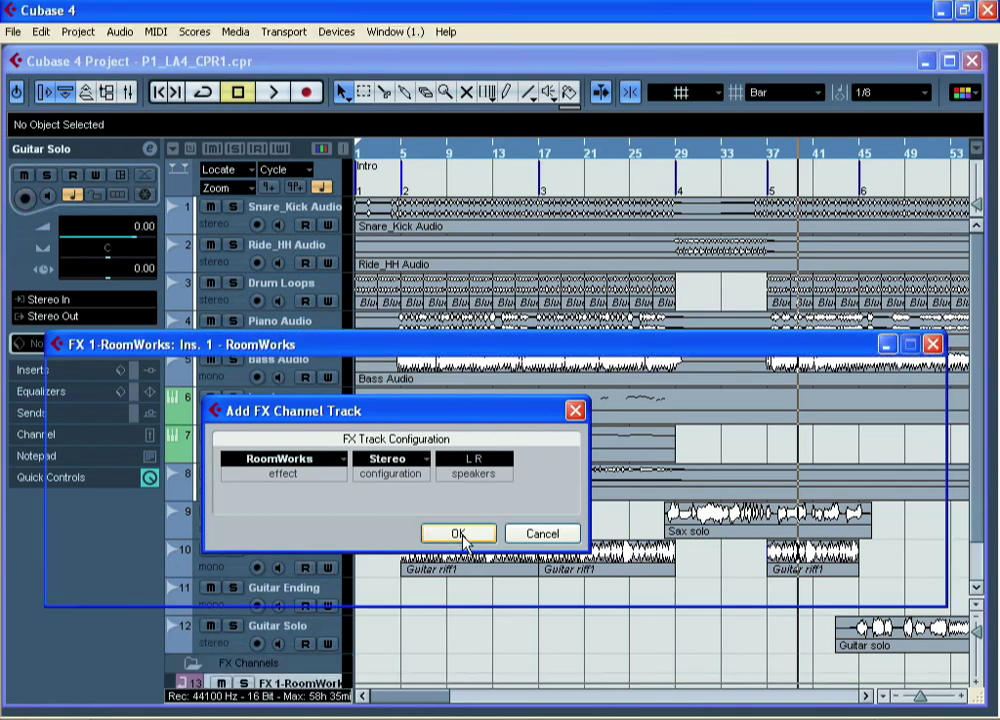
Step: Load the Drums Drum Shine preset into RoomWorks on the FX channel and close the effect editor
{"action": "left_click", "coordinate": [240, 370]}
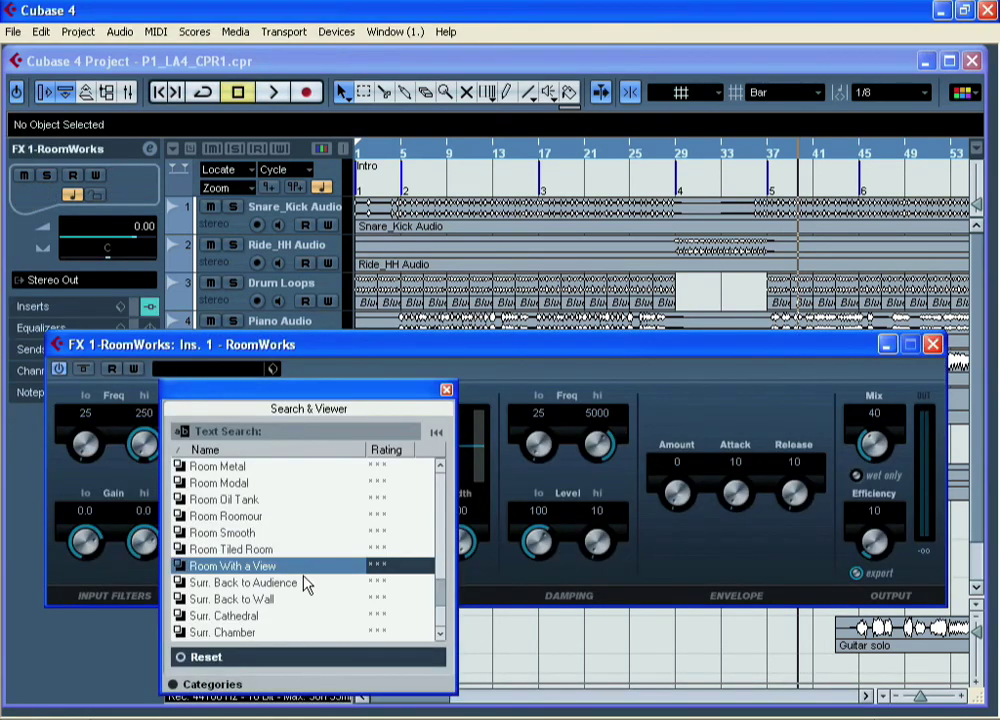
{"action": "scroll", "coordinate": [307, 585], "scroll_direction": "up", "scroll_amount": 5}
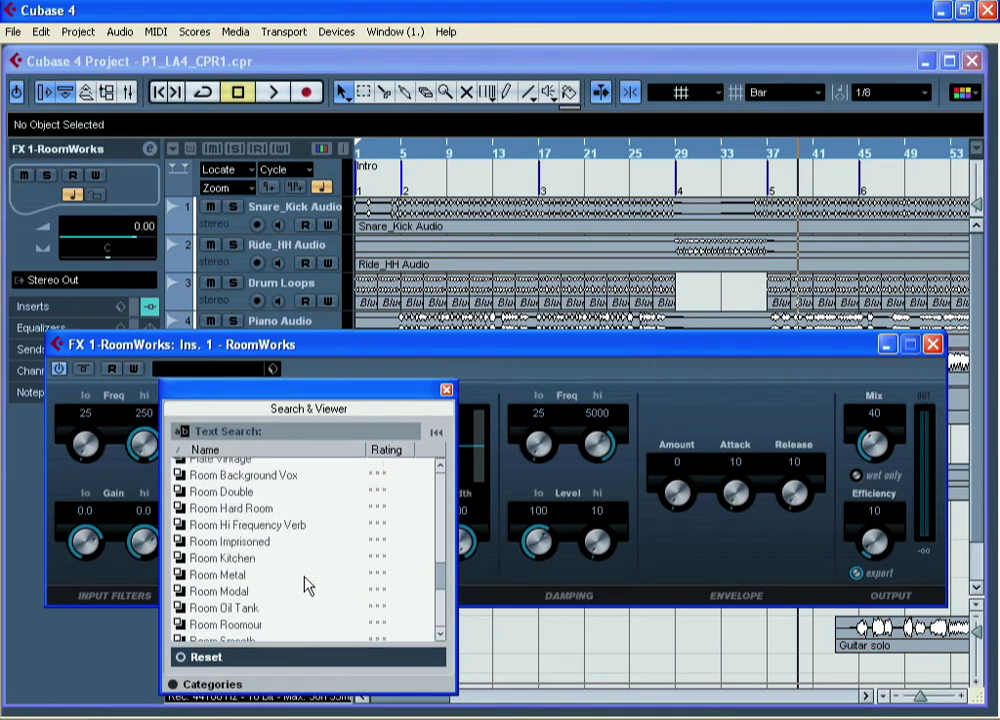
{"action": "scroll", "coordinate": [307, 585], "scroll_direction": "up", "scroll_amount": 3}
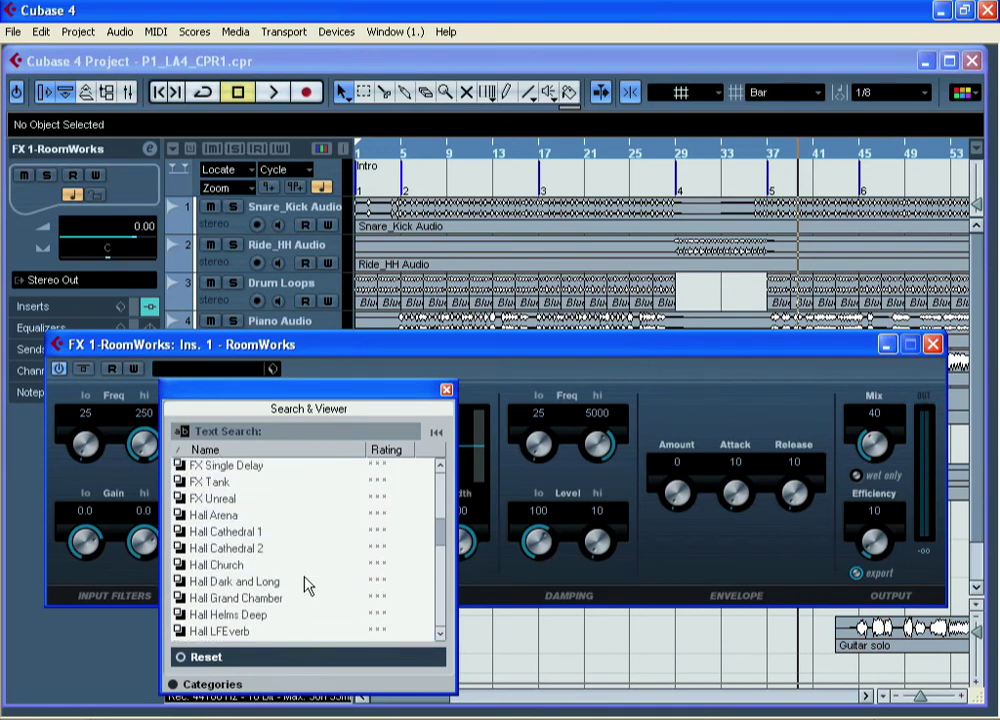
{"action": "scroll", "coordinate": [307, 585], "scroll_direction": "up", "scroll_amount": 7}
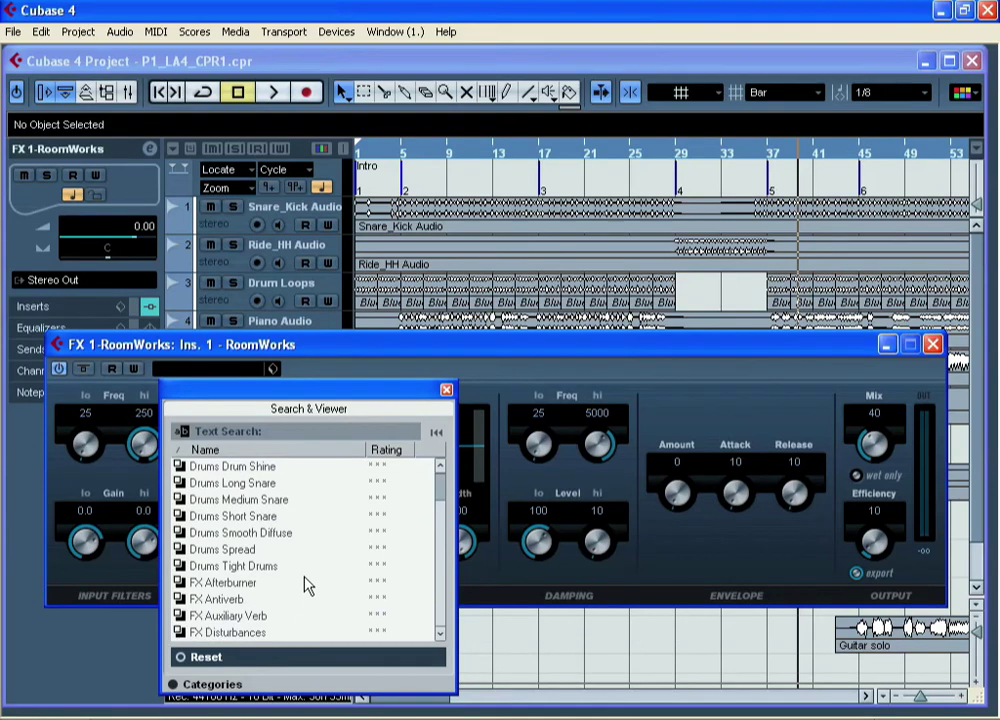
{"action": "left_click", "coordinate": [262, 467]}
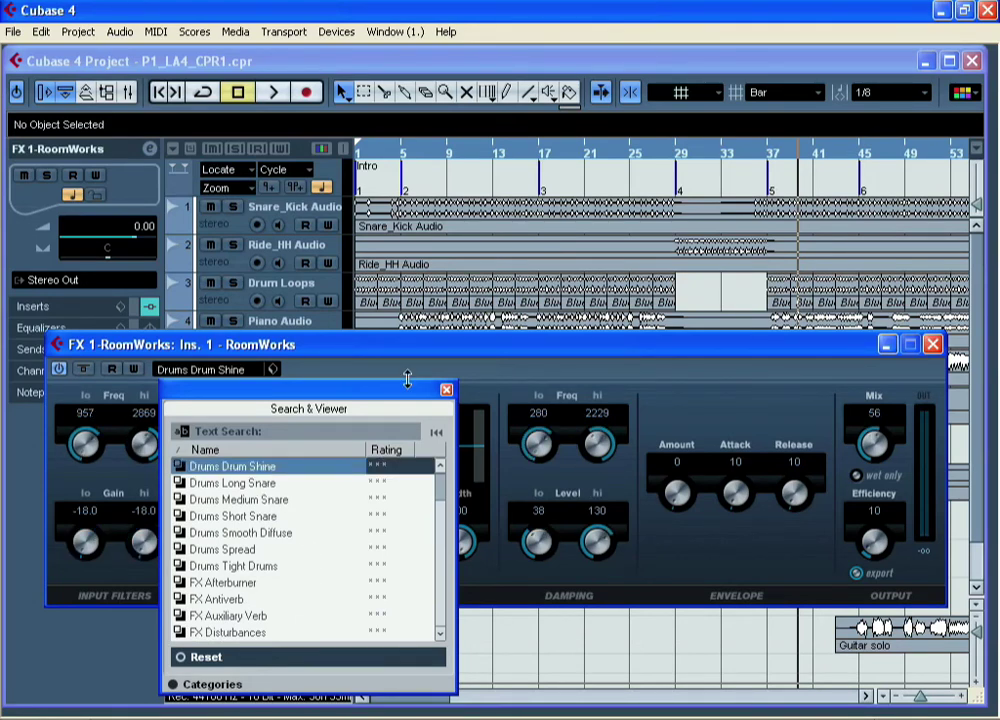
{"action": "left_click", "coordinate": [446, 389]}
{"action": "left_click", "coordinate": [932, 345]}
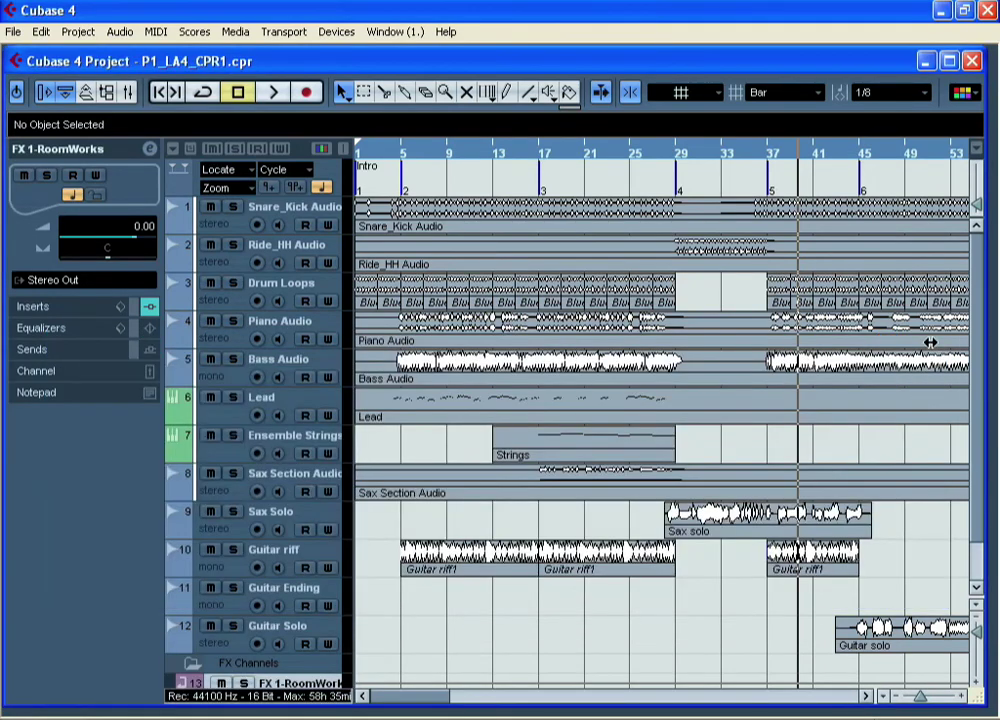
Step: Examine the RoomWorks FX channel in the track list and in the Mixer, and close the Mixer
{"action": "scroll", "coordinate": [442, 520], "scroll_direction": "down", "scroll_amount": 2}
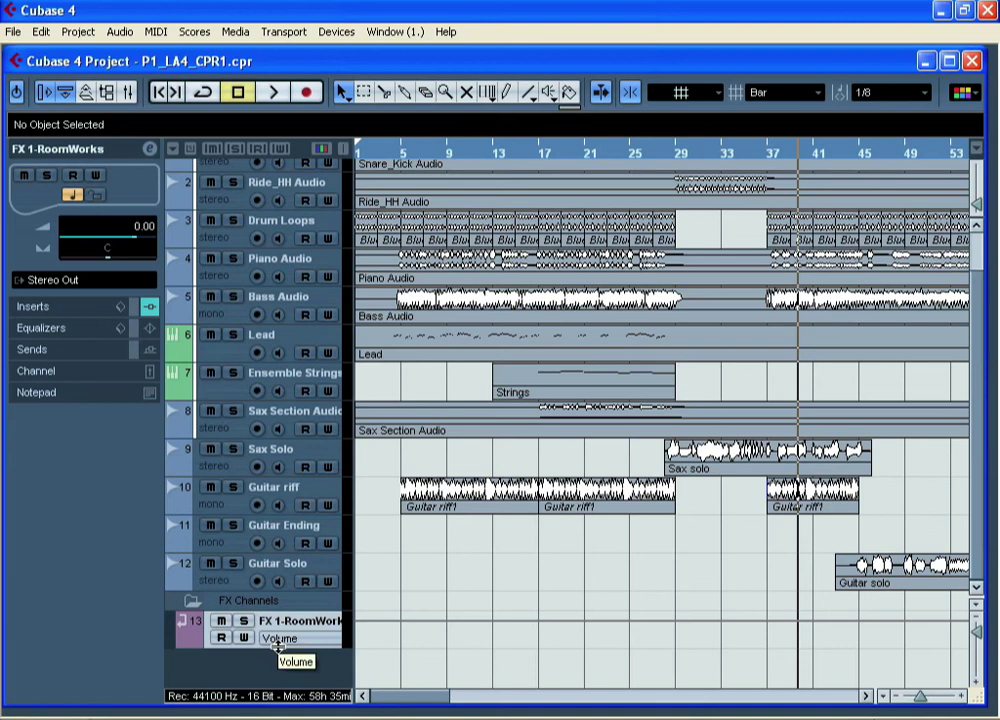
{"action": "key", "text": "F3"}
{"action": "left_click_drag", "start_coordinate": [591, 707], "coordinate": [853, 703]}
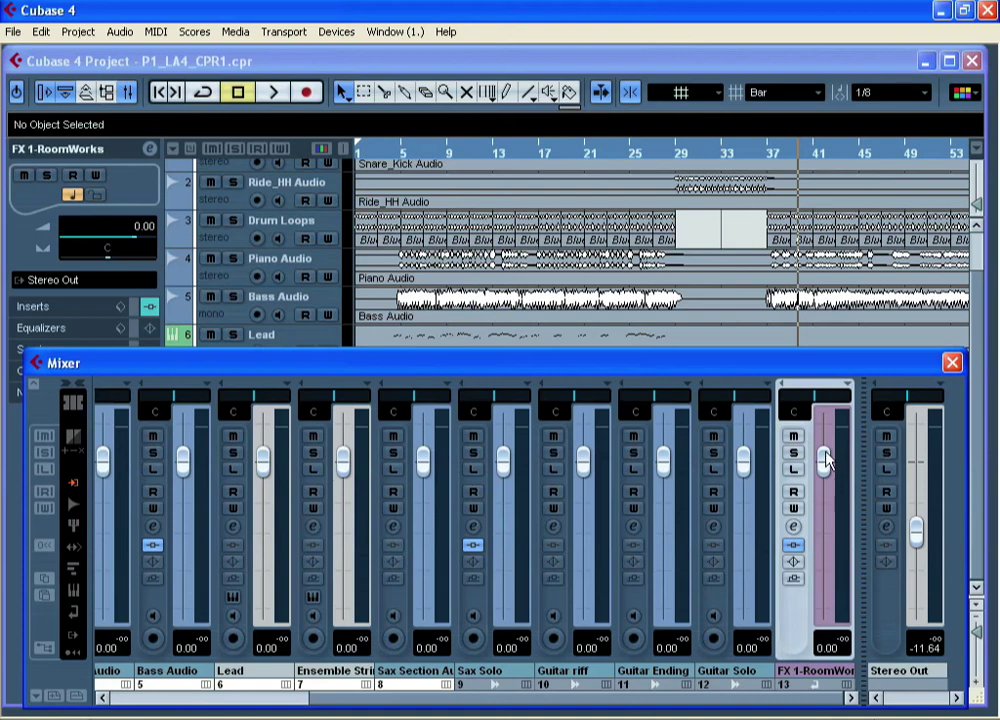
{"action": "left_click", "coordinate": [951, 363]}
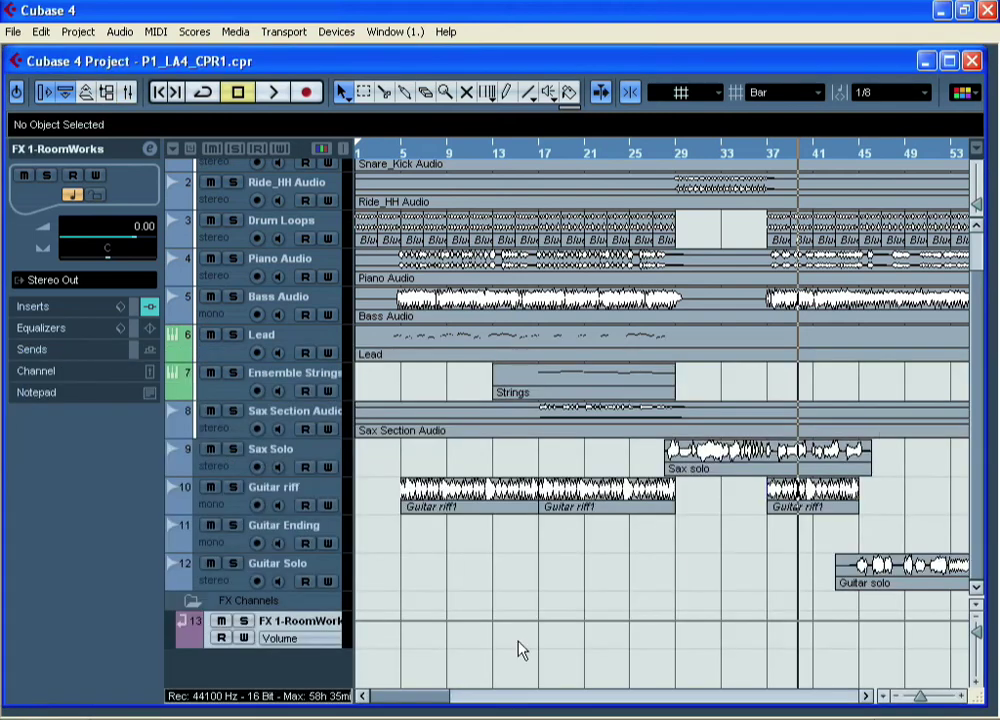
Step: Route the Snare_Kick Audio track's first send to FX 1-RoomWorks, enable it, and set its level to about -0.44
{"action": "scroll", "coordinate": [324, 591], "scroll_direction": "up", "scroll_amount": 2}
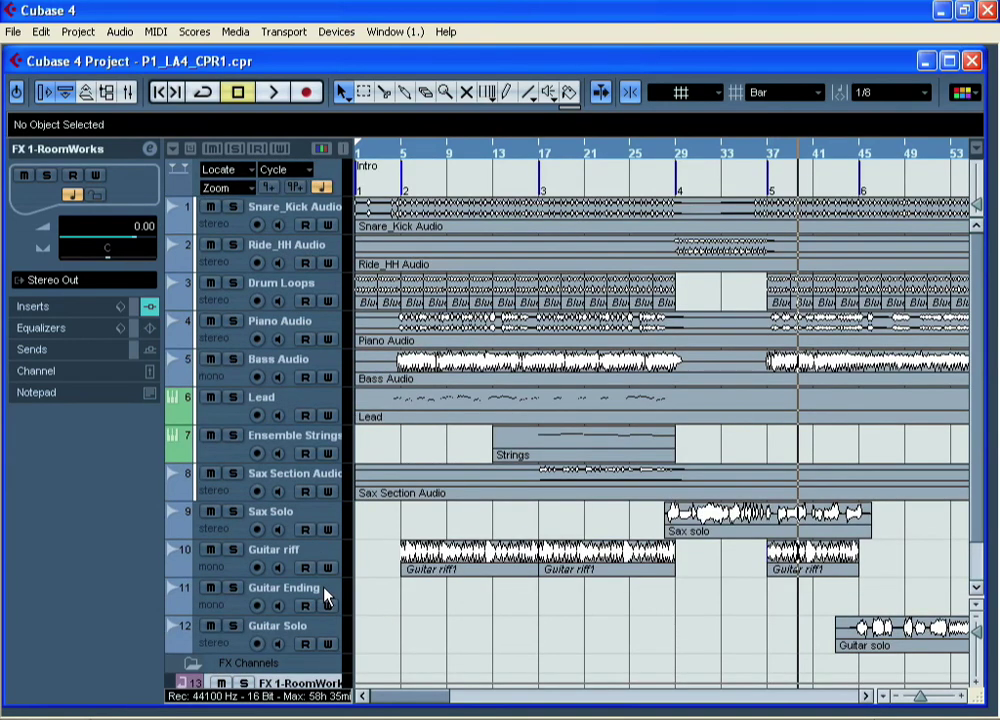
{"action": "left_click", "coordinate": [233, 230]}
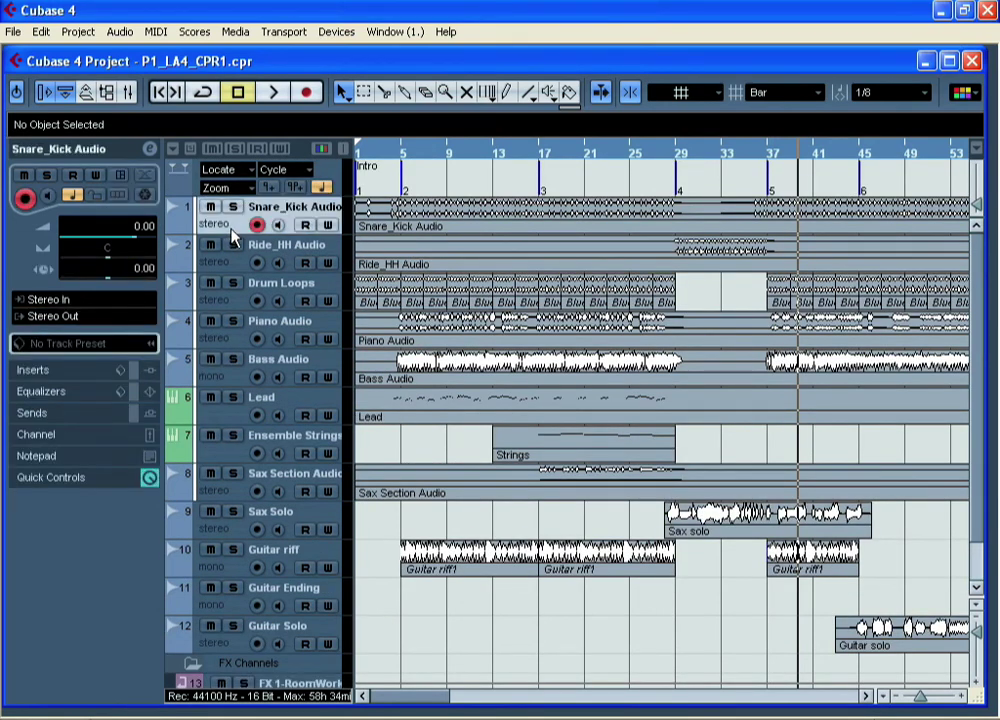
{"action": "left_click", "coordinate": [153, 148]}
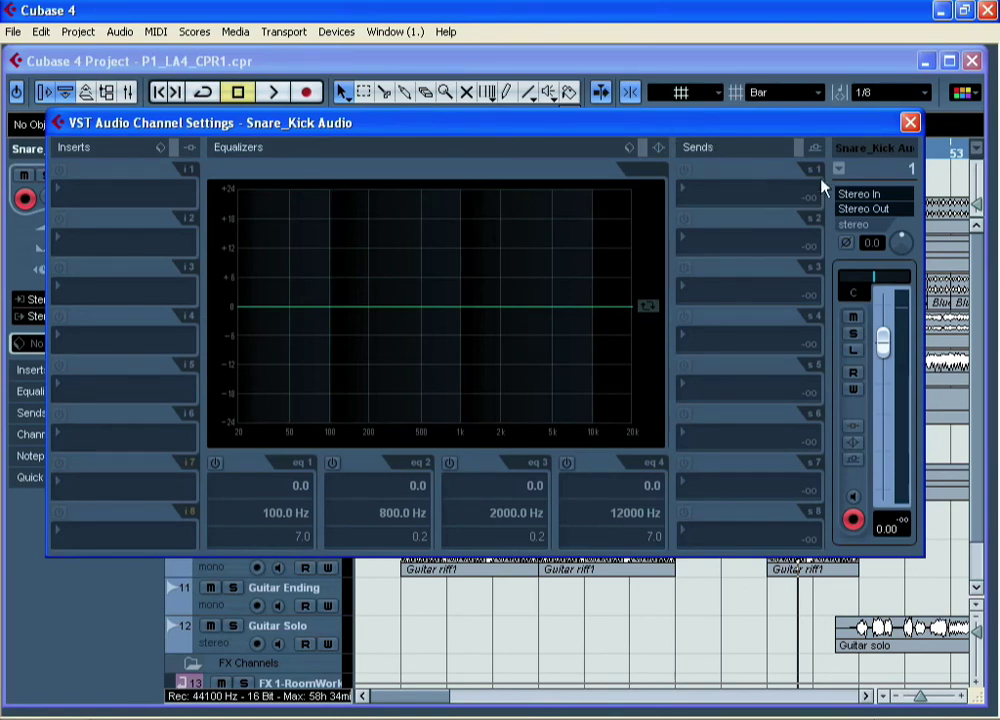
{"action": "left_click", "coordinate": [755, 197]}
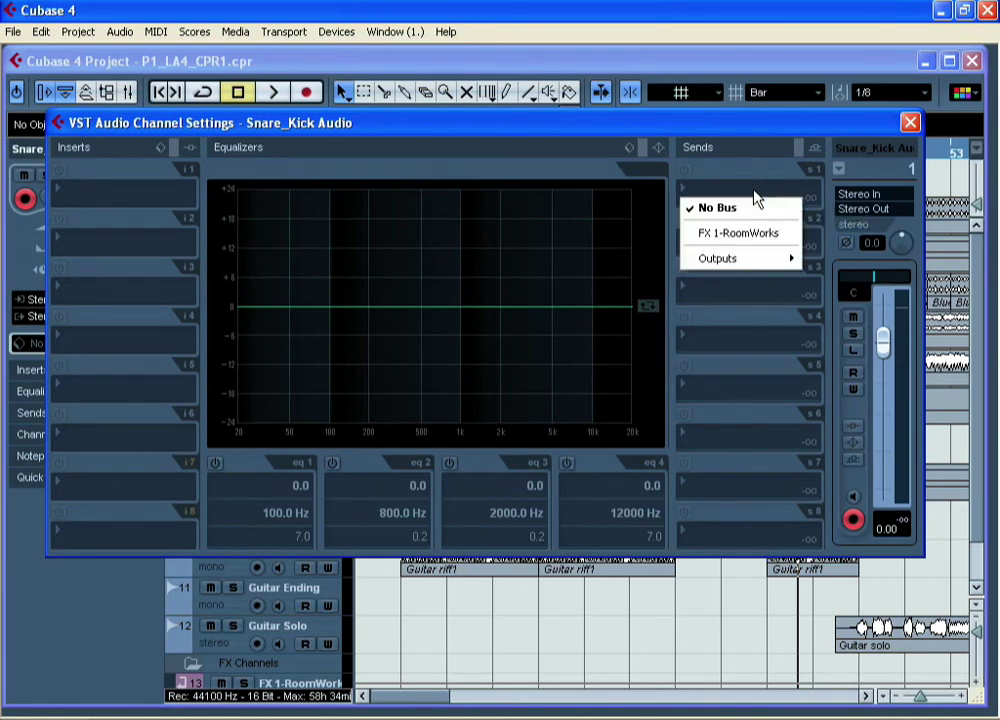
{"action": "left_click", "coordinate": [792, 236]}
{"action": "left_click", "coordinate": [686, 172]}
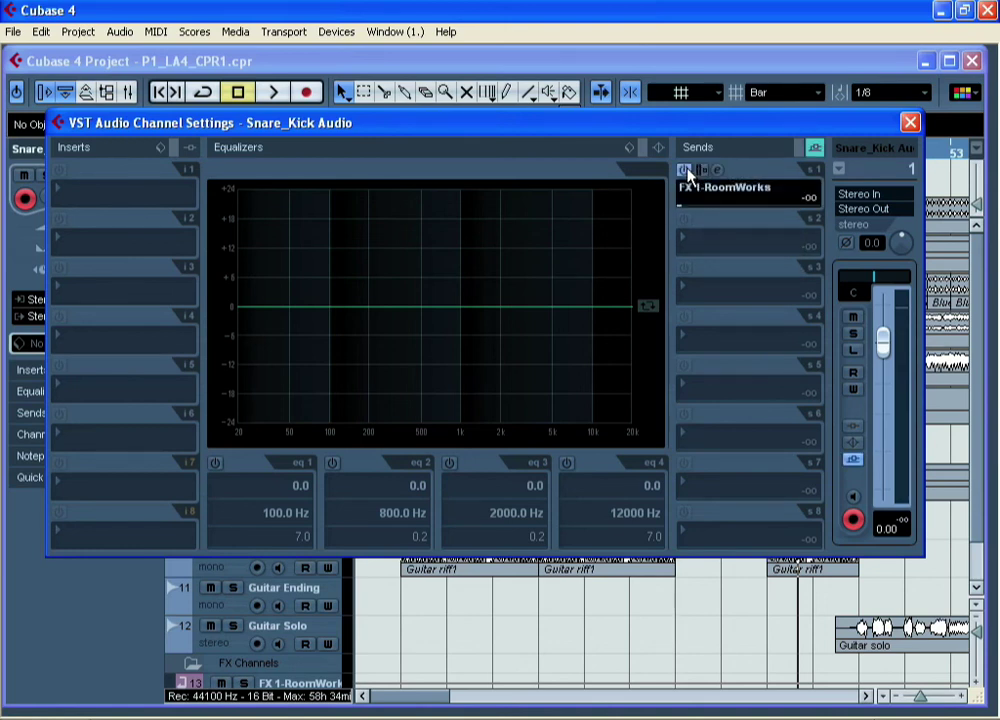
{"action": "left_click_drag", "start_coordinate": [683, 212], "coordinate": [778, 217]}
Step: Switch the channel settings to Ride_HH Audio and enable its first send to FX 1-RoomWorks at about -0.29
{"action": "left_click", "coordinate": [838, 172]}
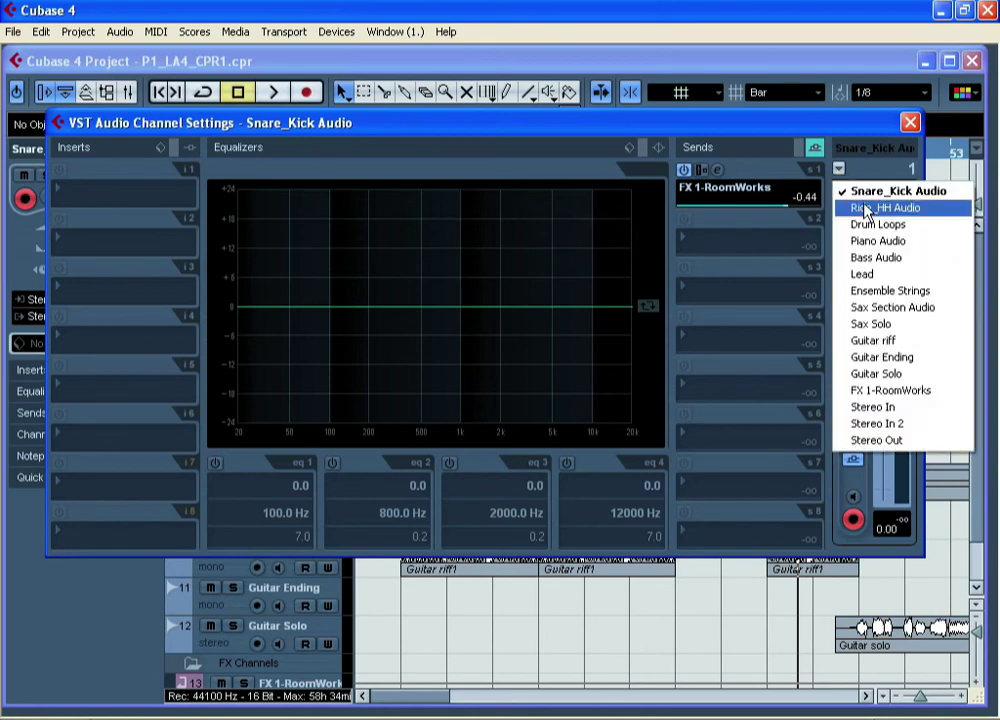
{"action": "left_click", "coordinate": [866, 209]}
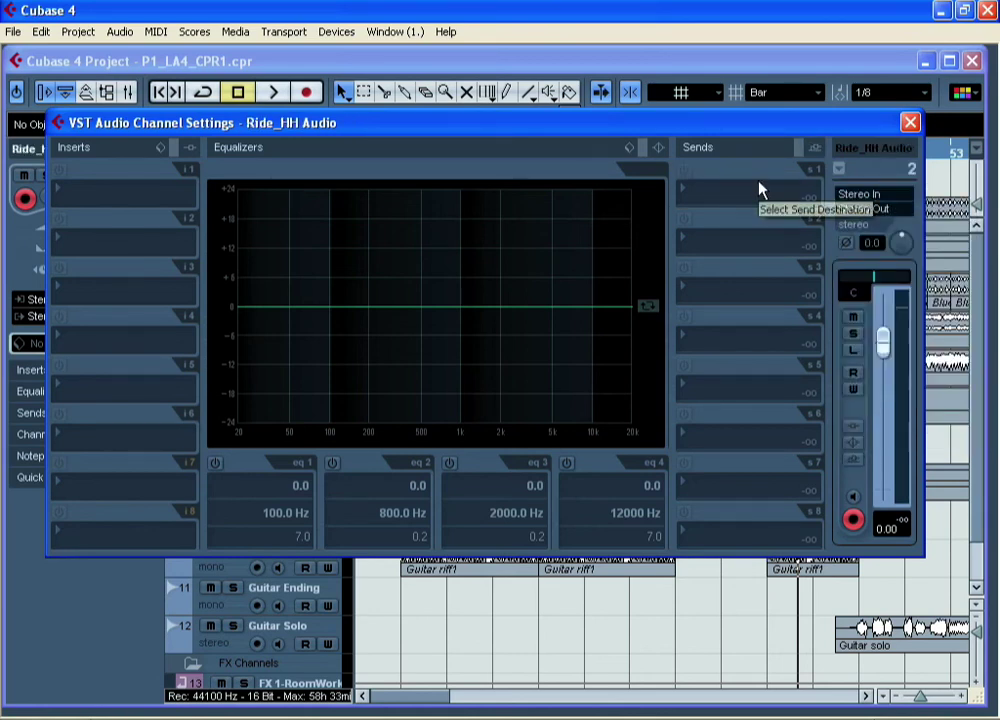
{"action": "left_click", "coordinate": [690, 190]}
{"action": "left_click", "coordinate": [694, 232]}
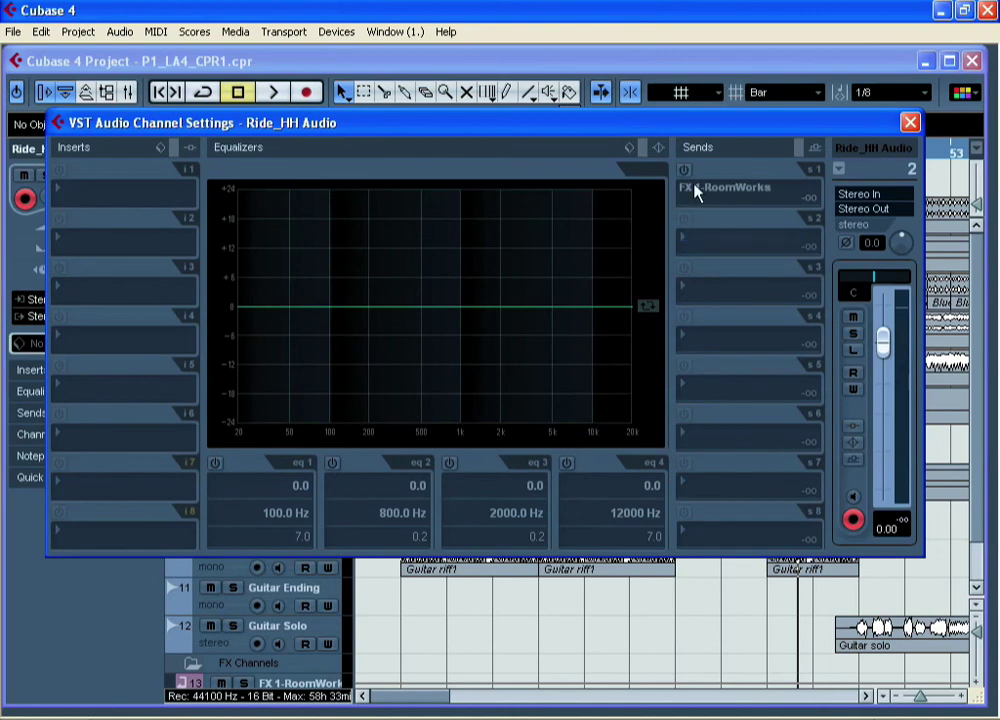
{"action": "left_click", "coordinate": [685, 172]}
{"action": "left_click_drag", "start_coordinate": [685, 207], "coordinate": [786, 210]}
Step: Enable the Drum Loops channel's first send to FX 1-RoomWorks at about 3.12 and close the channel settings
{"action": "left_click", "coordinate": [839, 169]}
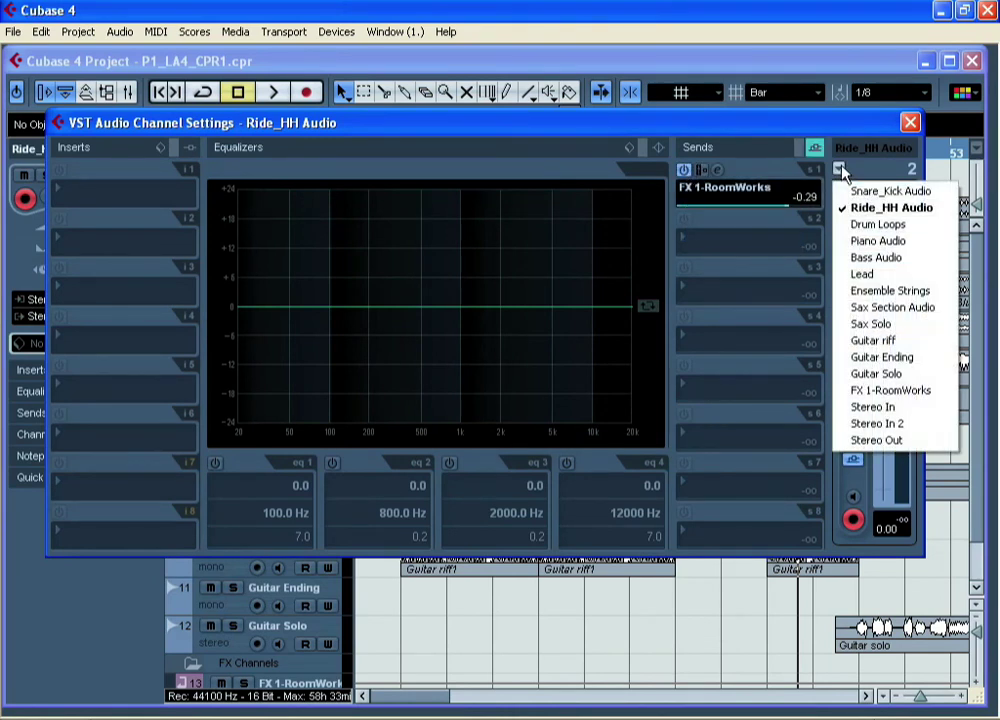
{"action": "left_click", "coordinate": [857, 226]}
{"action": "left_click", "coordinate": [685, 185]}
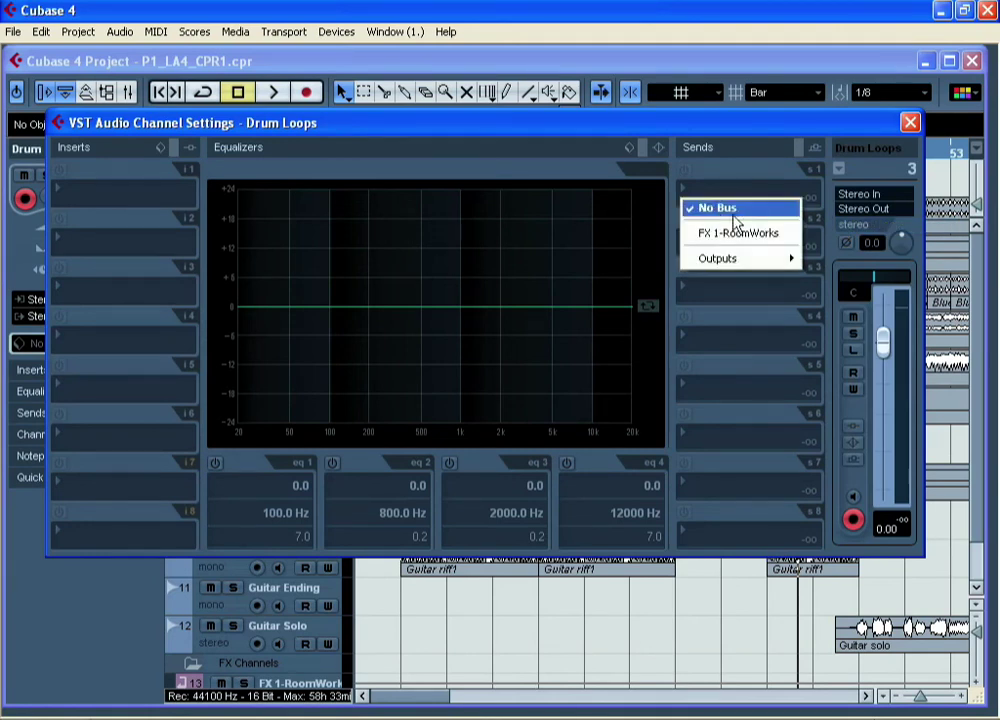
{"action": "left_click", "coordinate": [742, 234]}
{"action": "left_click", "coordinate": [684, 170]}
{"action": "left_click_drag", "start_coordinate": [683, 208], "coordinate": [803, 220]}
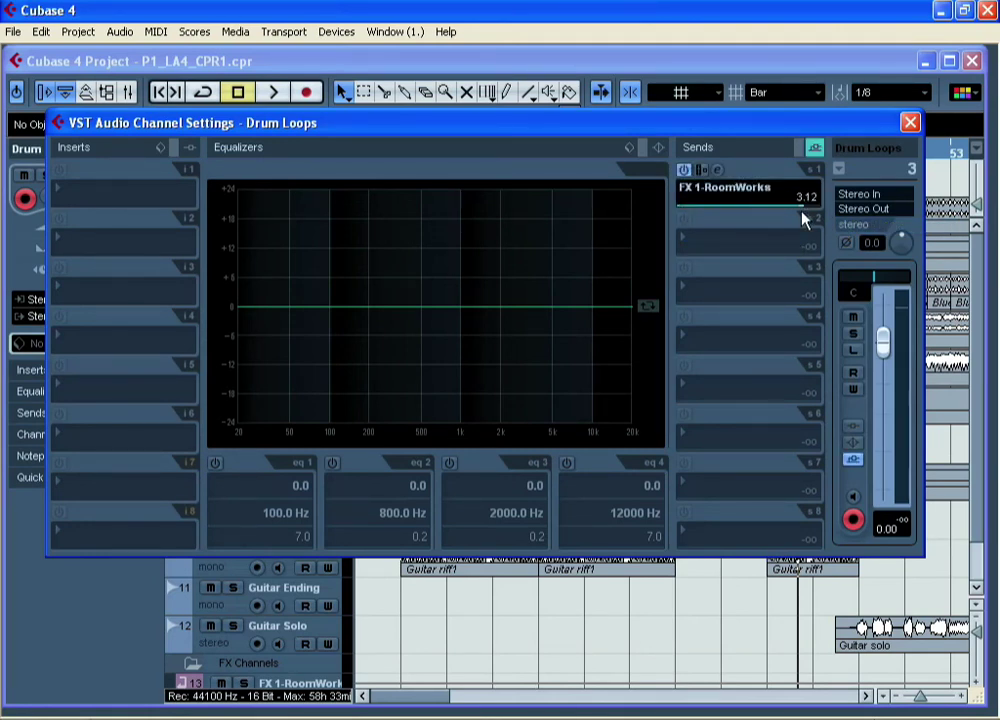
{"action": "left_click", "coordinate": [910, 123]}
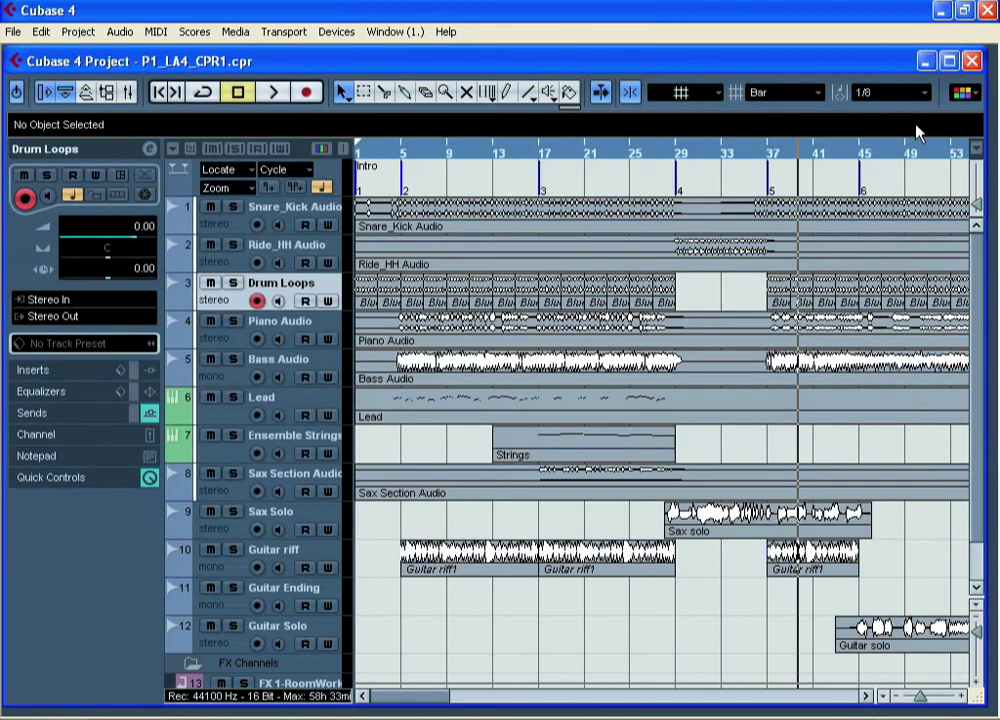
Step: Check the Snare_Kick Audio, Ride_HH Audio and Drum Loops tracks one after another for active sends
{"action": "left_click", "coordinate": [225, 232]}
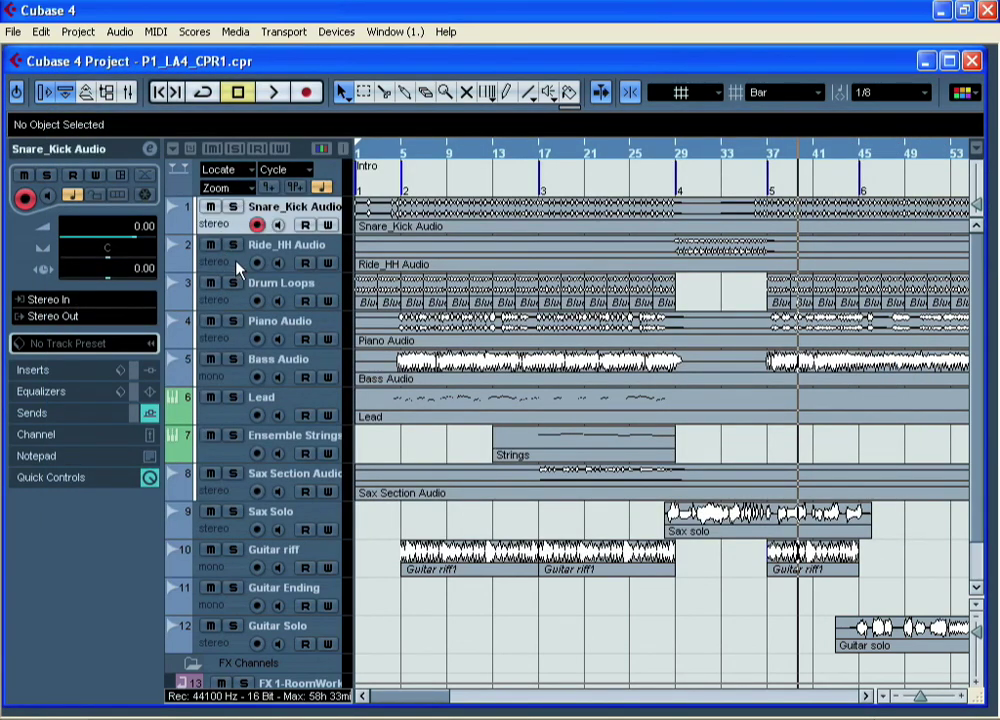
{"action": "left_click", "coordinate": [237, 268]}
{"action": "left_click", "coordinate": [230, 304]}
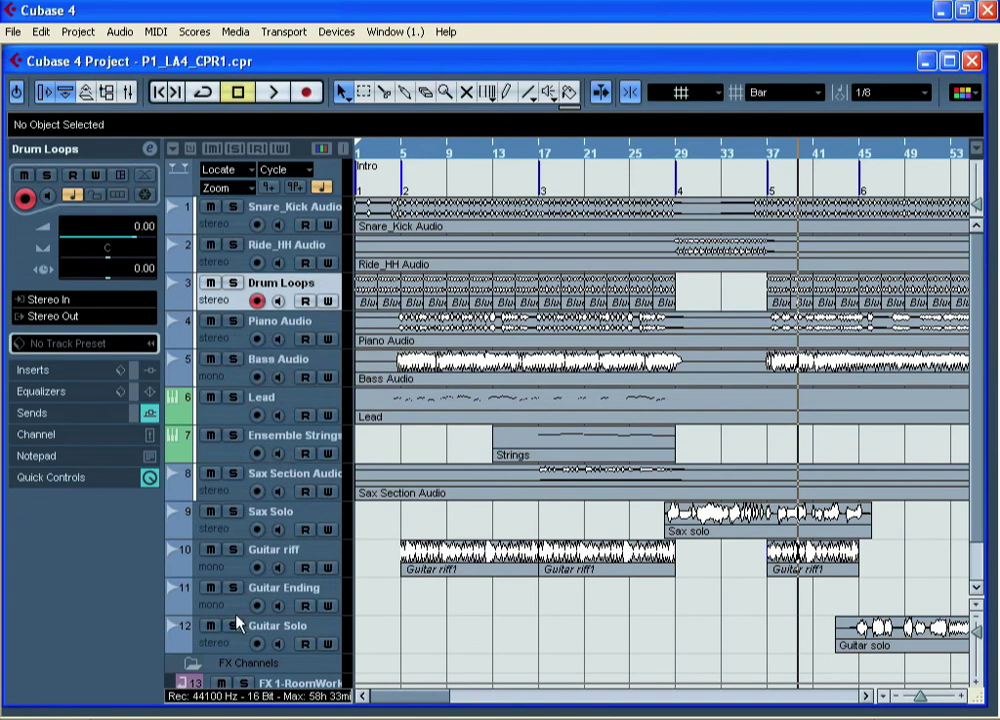
Step: Open the Mixer in its extended view and display send slots 1 to 8 for all channels
{"action": "key", "text": "F3"}
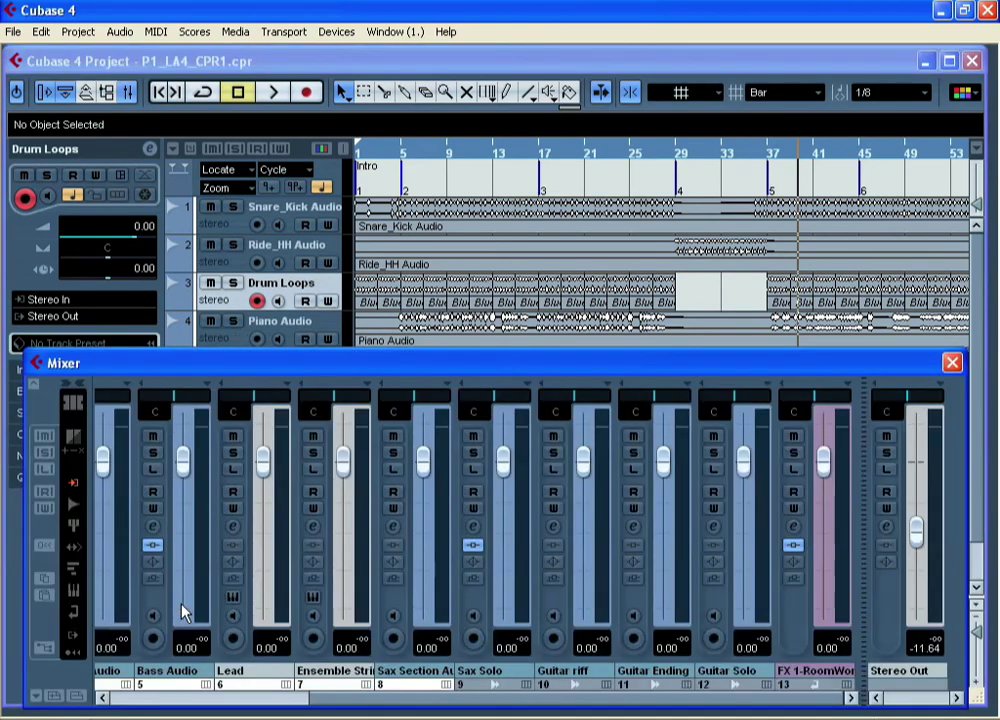
{"action": "left_click", "coordinate": [25, 387]}
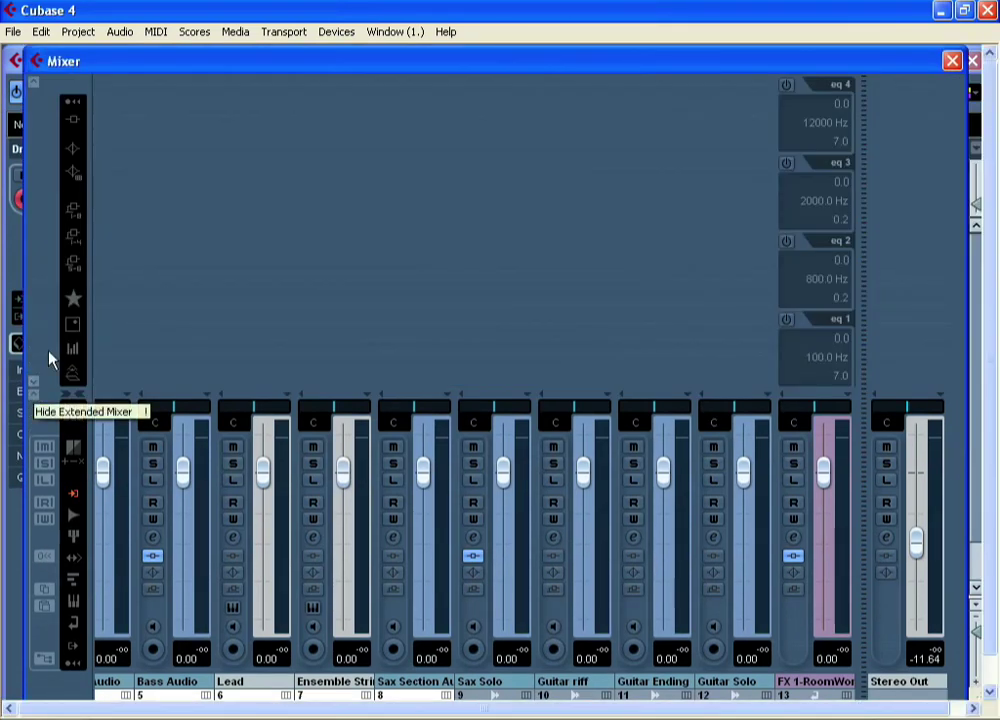
{"action": "left_click", "coordinate": [72, 210]}
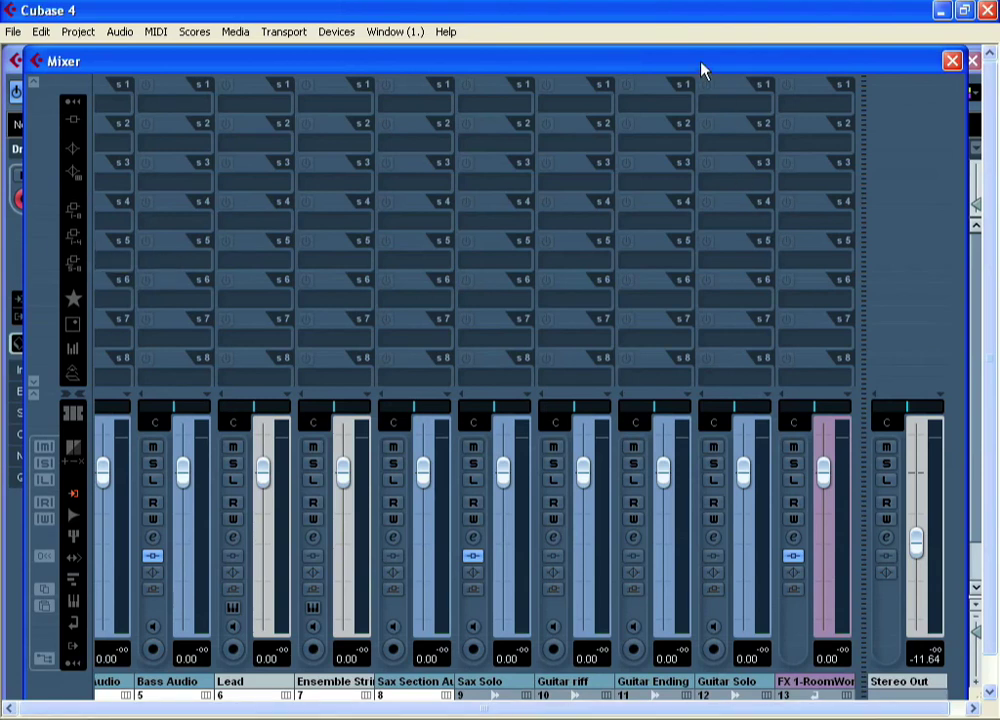
{"action": "left_click_drag", "start_coordinate": [703, 73], "coordinate": [701, 49]}
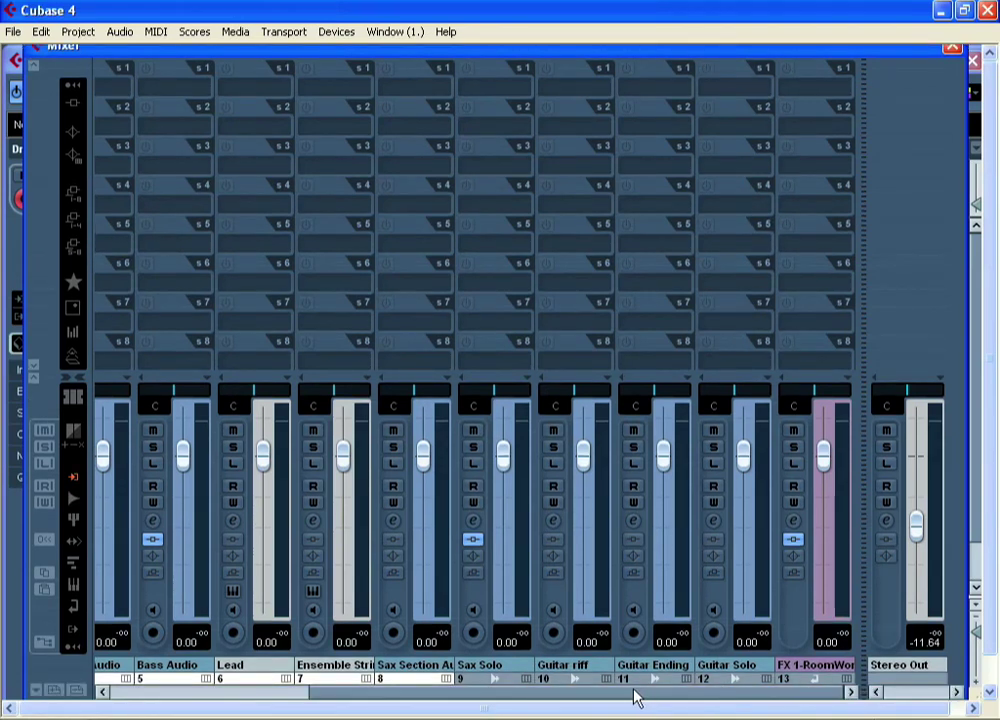
Step: Play the project and repeatedly mute and unmute the FX 1-RoomWorks channel to compare the drums with and without reverb
{"action": "left_click_drag", "start_coordinate": [634, 697], "coordinate": [257, 698]}
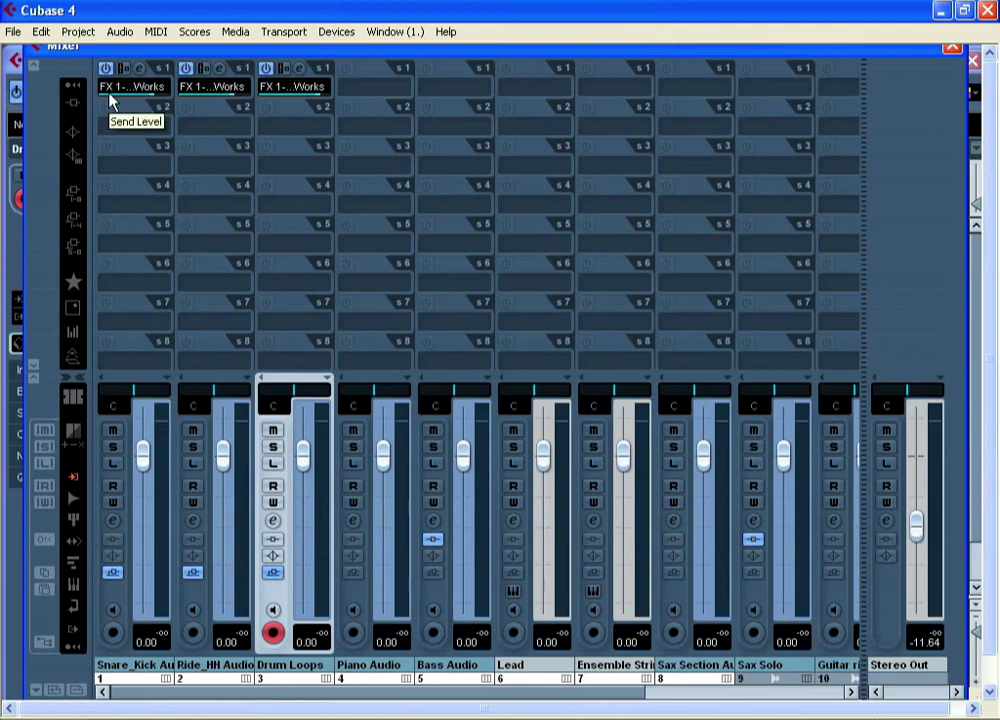
{"action": "key", "text": "space"}
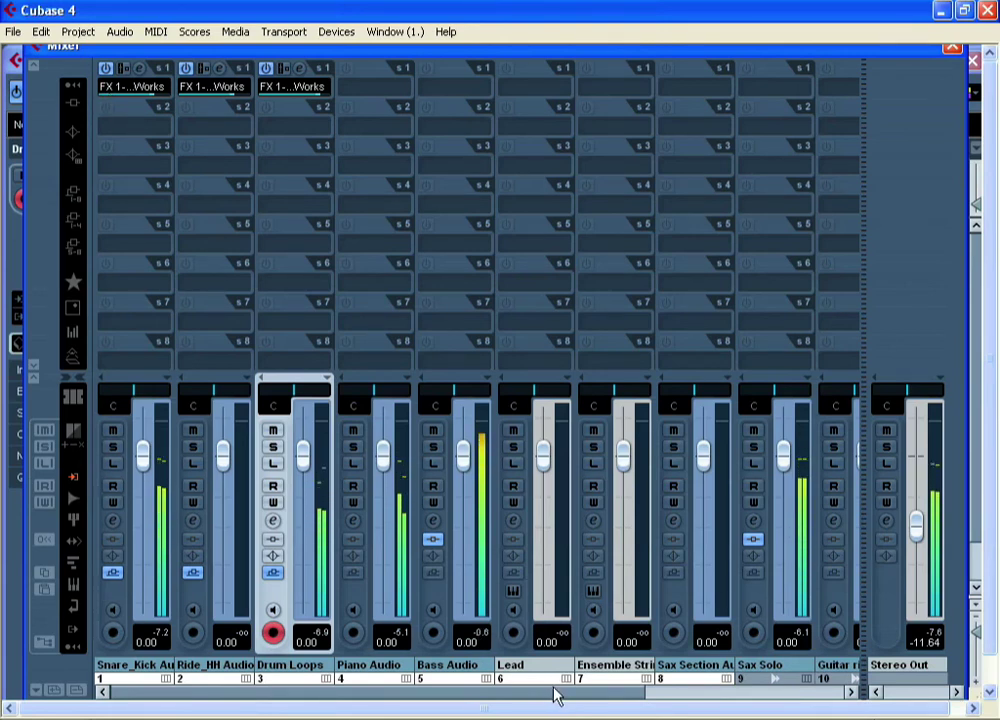
{"action": "left_click_drag", "start_coordinate": [554, 697], "coordinate": [777, 699]}
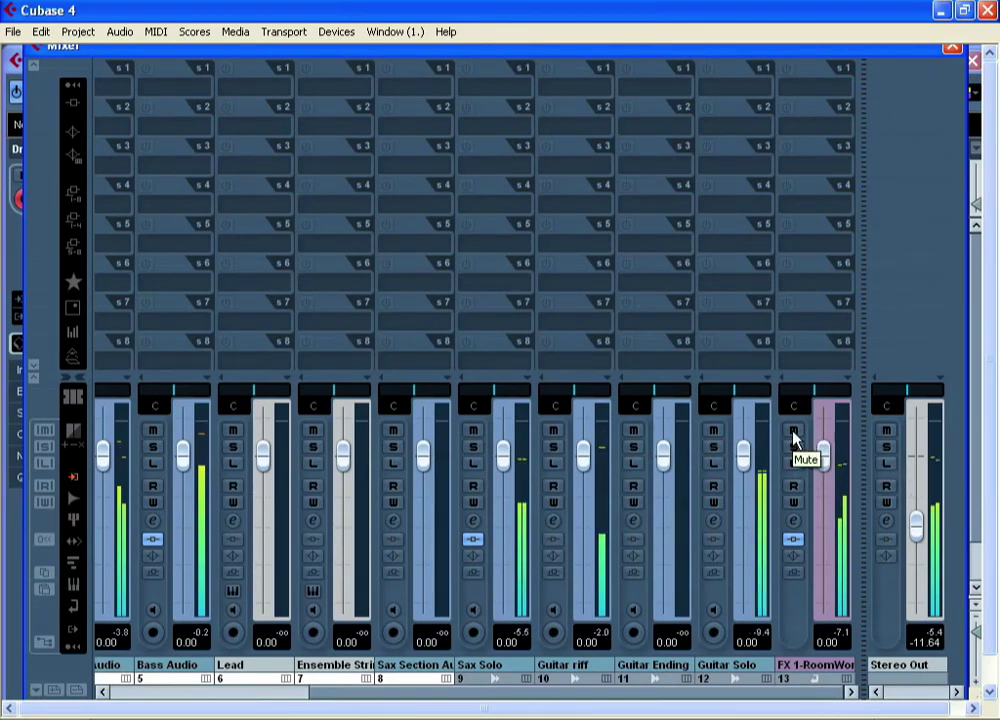
{"action": "left_click", "coordinate": [794, 433]}
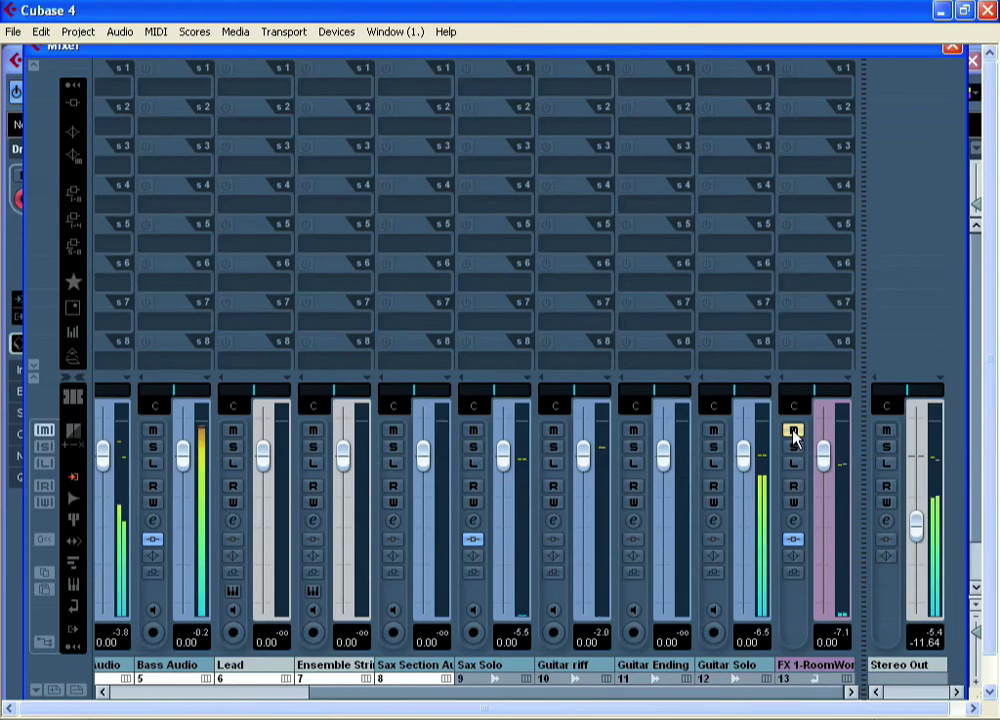
{"action": "left_click", "coordinate": [794, 433]}
{"action": "left_click", "coordinate": [794, 434]}
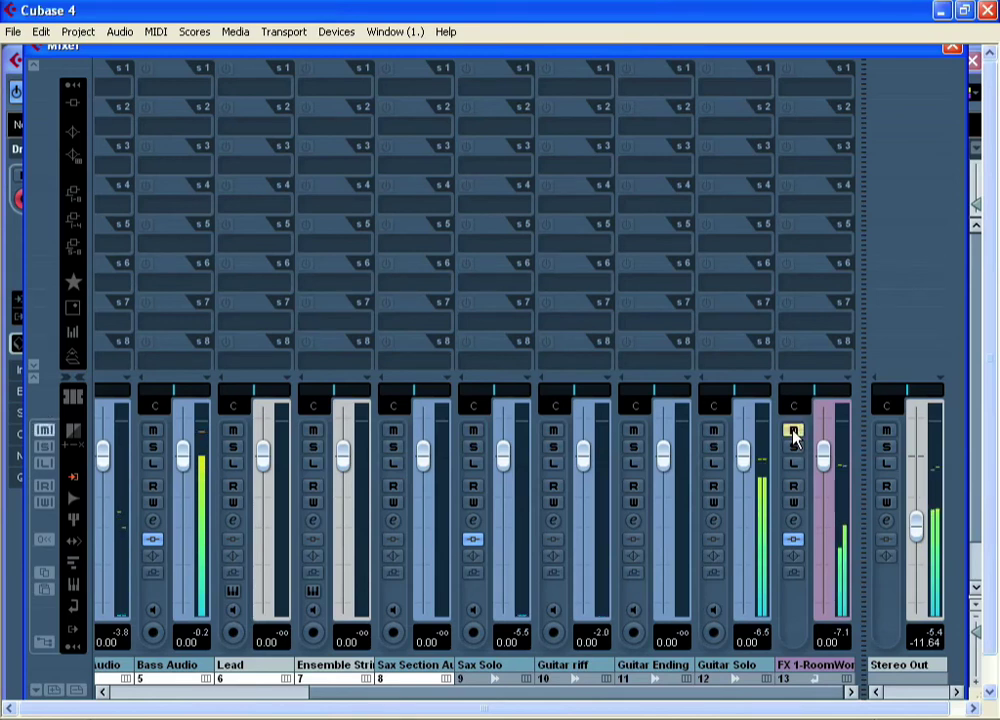
{"action": "left_click", "coordinate": [794, 434]}
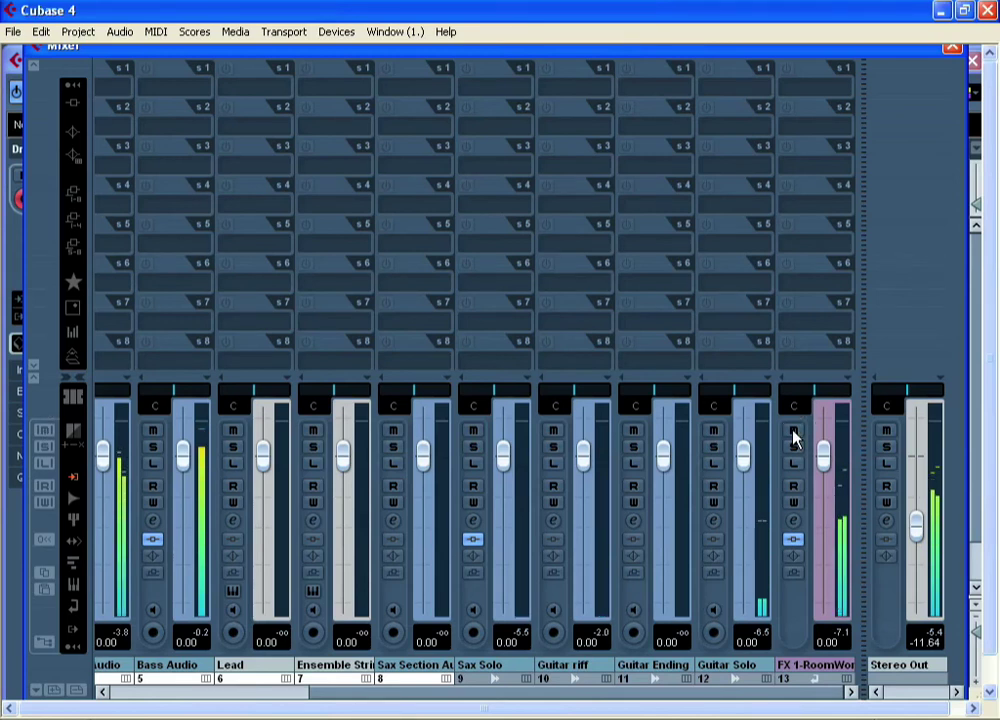
{"action": "left_click", "coordinate": [794, 434]}
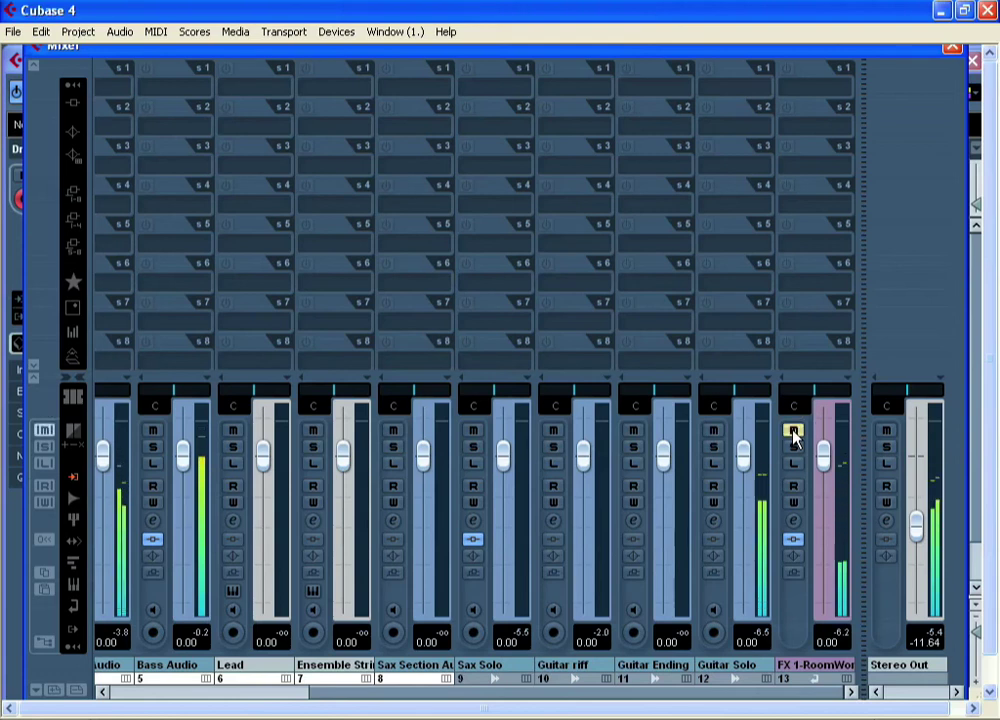
{"action": "left_click", "coordinate": [794, 434]}
Step: Raise the FX 1-RoomWorks channel's level to about 2.91 during playback
{"action": "left_click_drag", "start_coordinate": [828, 461], "coordinate": [828, 425]}
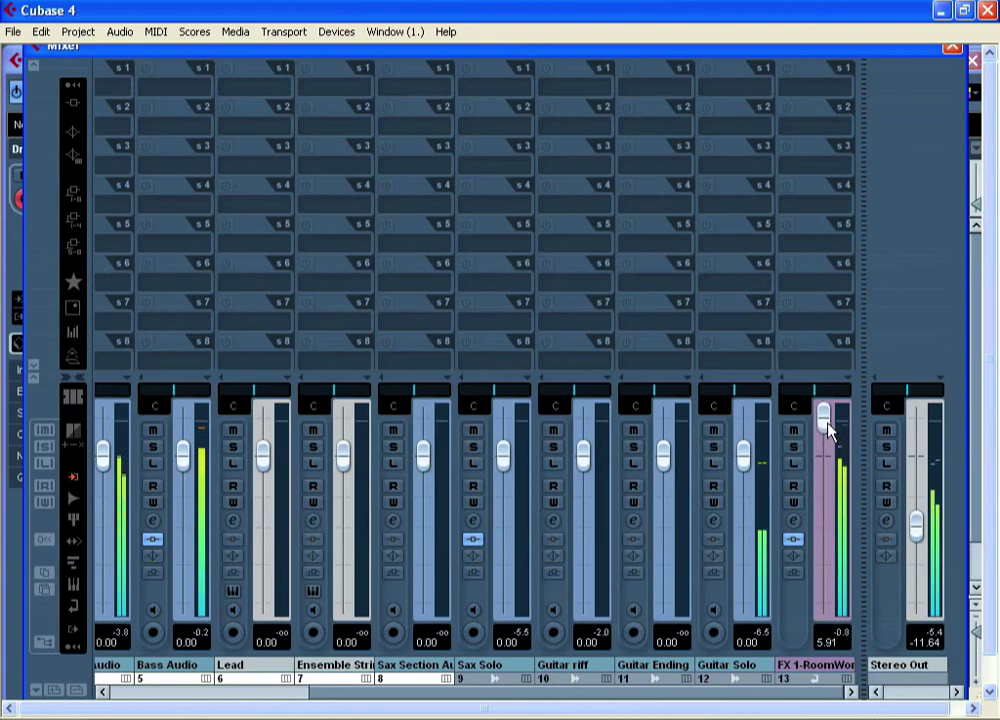
{"action": "left_click_drag", "start_coordinate": [828, 430], "coordinate": [824, 446]}
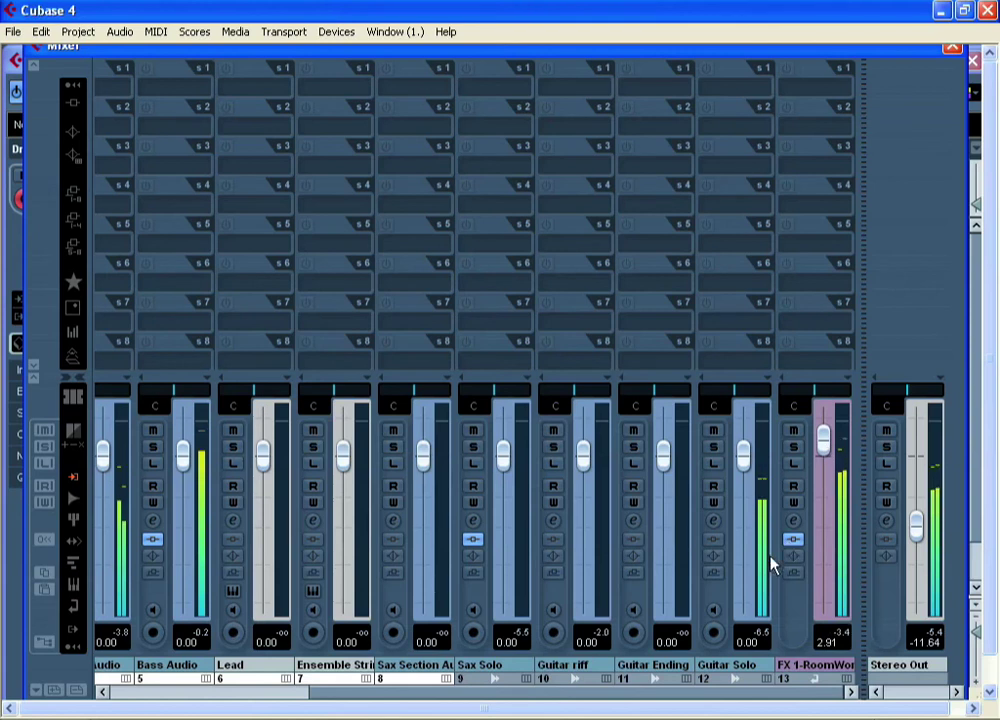
Step: Close the Mixer and show the project's beginning with the FX 1-RoomWorks track in the track list
{"action": "left_click_drag", "start_coordinate": [462, 691], "coordinate": [220, 690]}
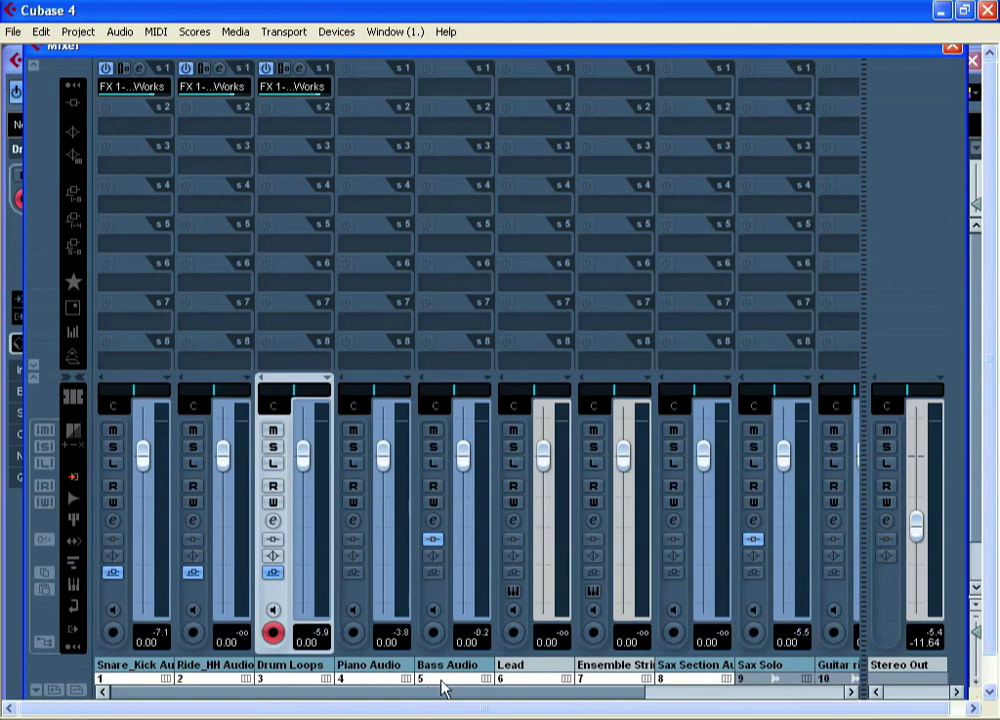
{"action": "left_click", "coordinate": [952, 47]}
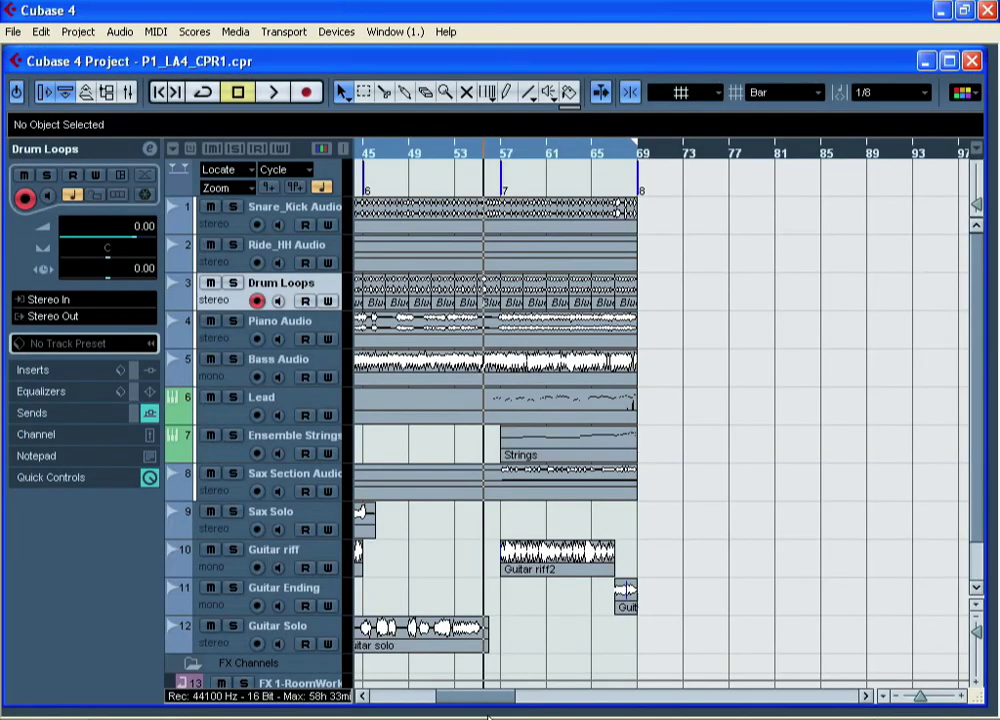
{"action": "left_click_drag", "start_coordinate": [462, 702], "coordinate": [400, 704]}
{"action": "scroll", "coordinate": [232, 631], "scroll_direction": "down", "scroll_amount": 2}
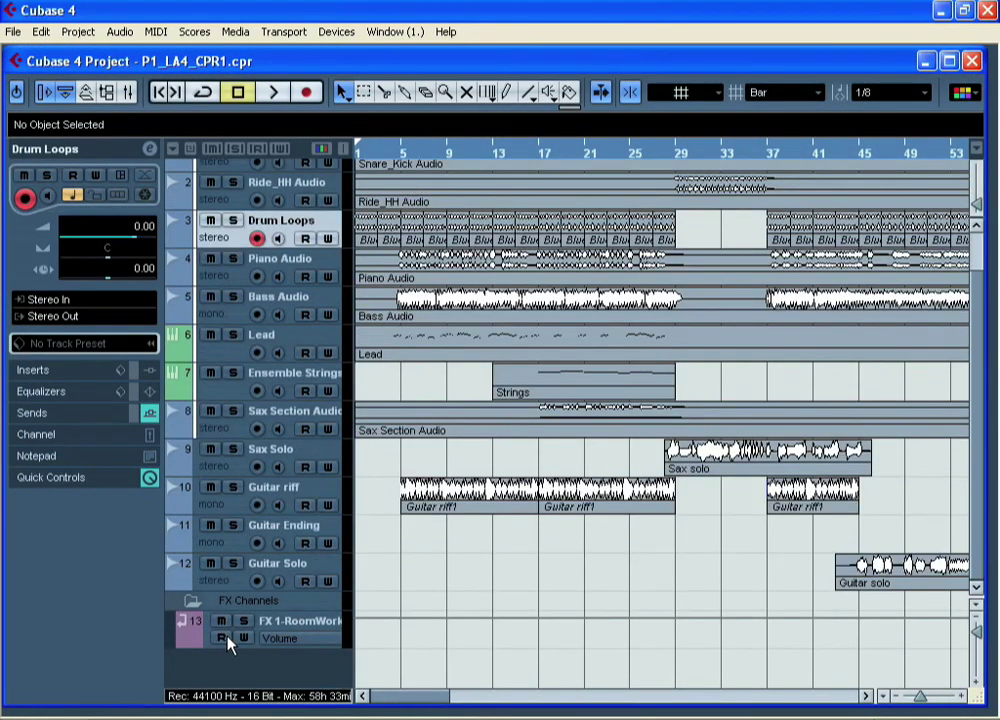